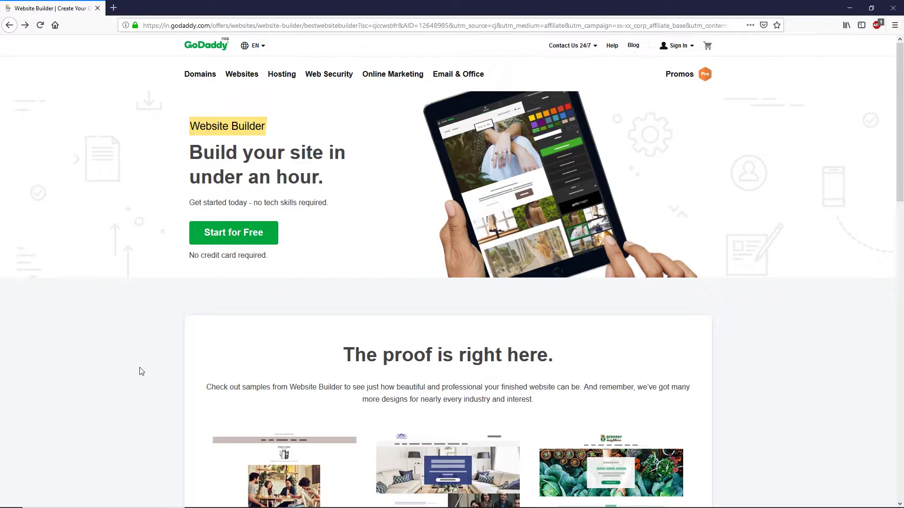
- Scroll down the Website Builder offer page to the three sample websites
scroll(142, 360, "down", 4)
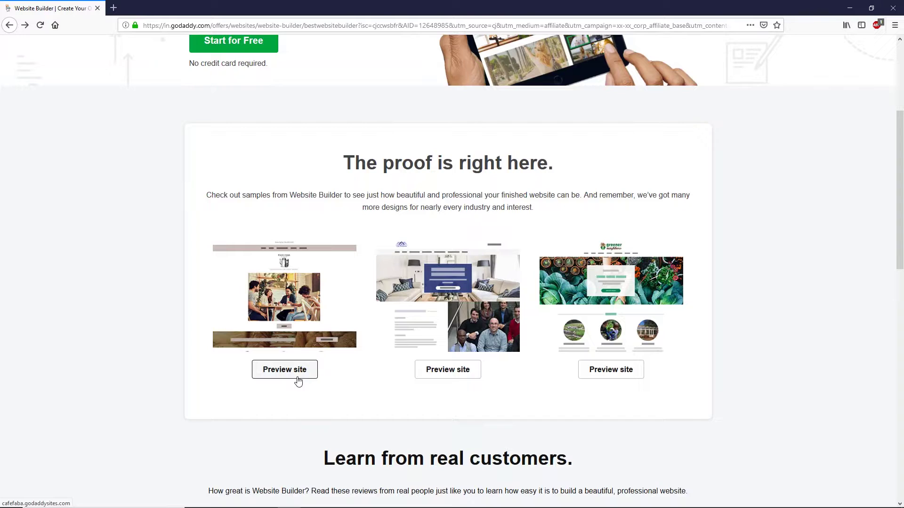
right_click(292, 374)
left_click(324, 384)
right_click(422, 373)
left_click(438, 378)
right_click(627, 367)
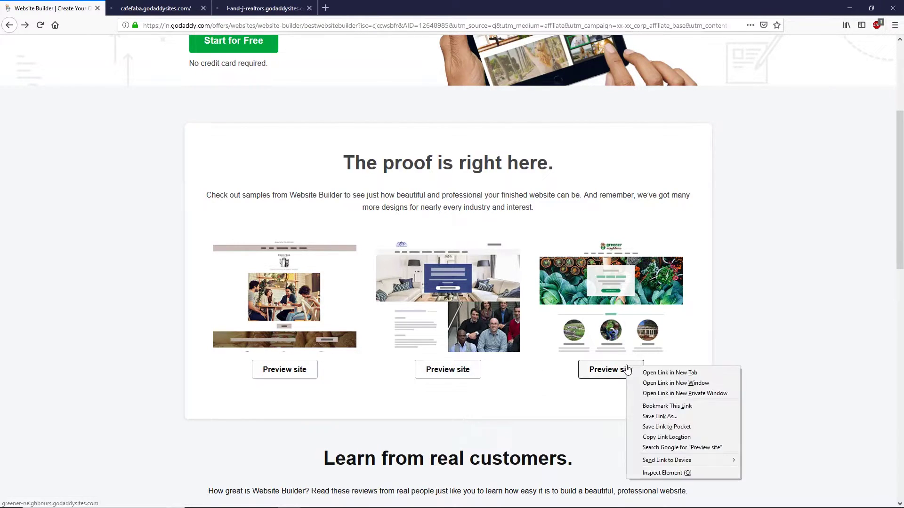
left_click(670, 374)
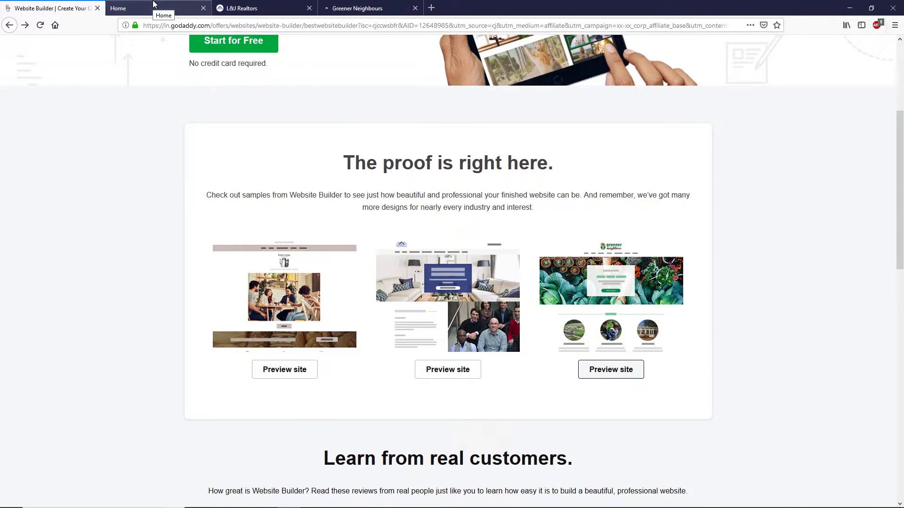
left_click(153, 5)
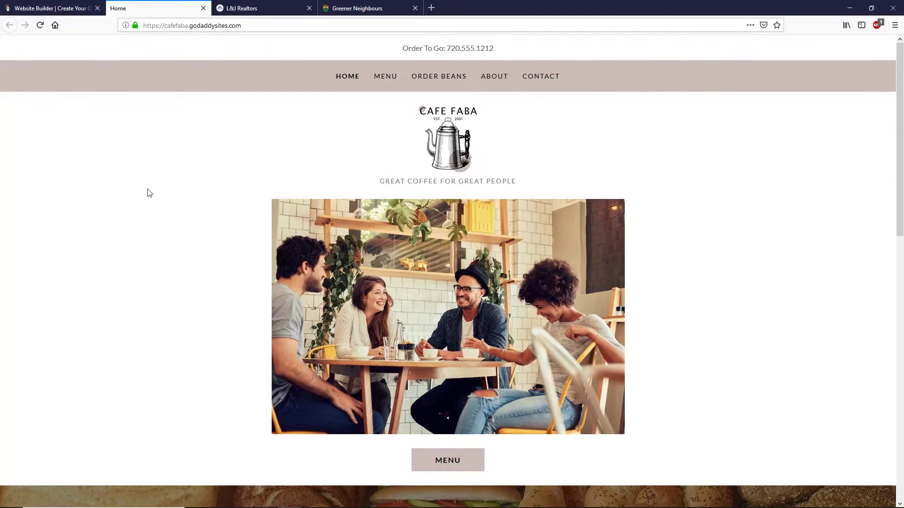
scroll(145, 192, "down", 10)
scroll(145, 192, "up", 5)
scroll(190, 192, "up", 5)
left_click(241, 8)
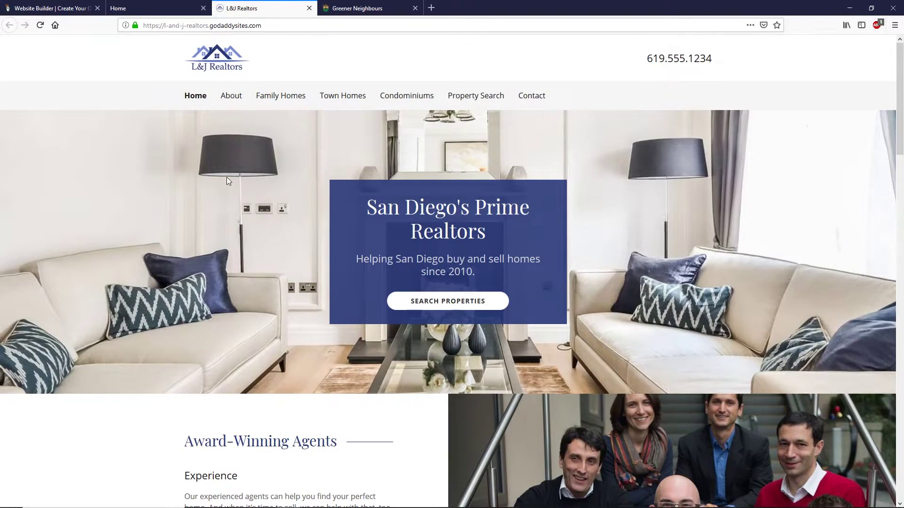
scroll(227, 180, "down", 10)
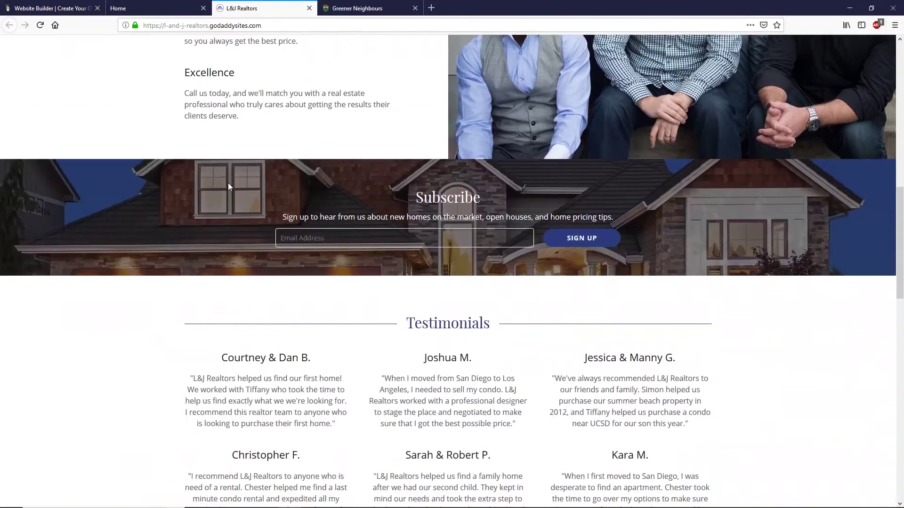
scroll(229, 186, "down", 10)
scroll(230, 183, "up", 9)
key("ctrl+Tab")
scroll(256, 248, "down", 3)
scroll(228, 226, "up", 2)
scroll(224, 222, "down", 10)
key("ctrl+w")
key("ctrl+w")
key("ctrl+w")
scroll(142, 188, "up", 4)
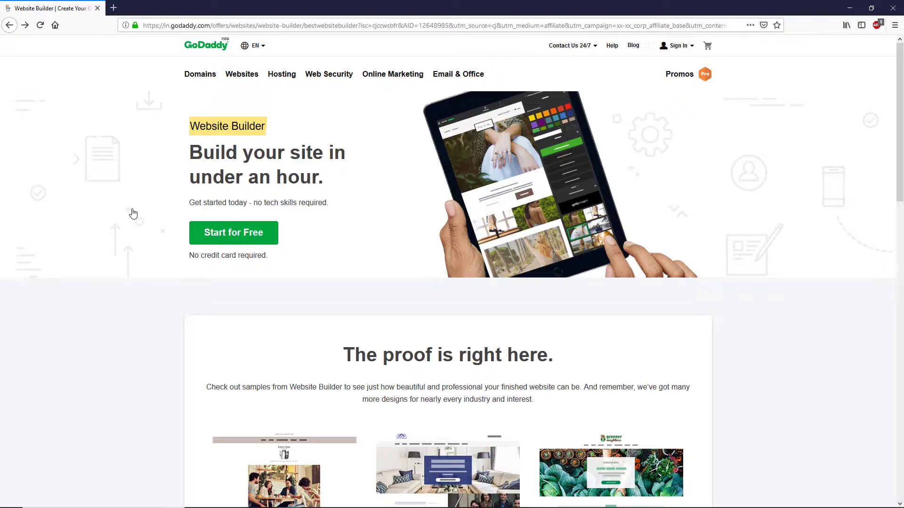
- Start the free sign-up, enter the account e-mail and login details, and create the account
left_click(207, 238)
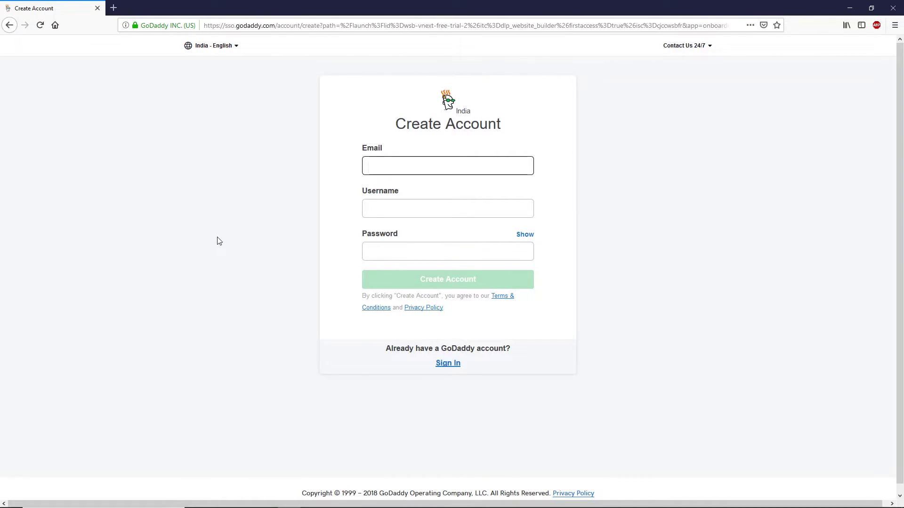
key("ctrl+v")
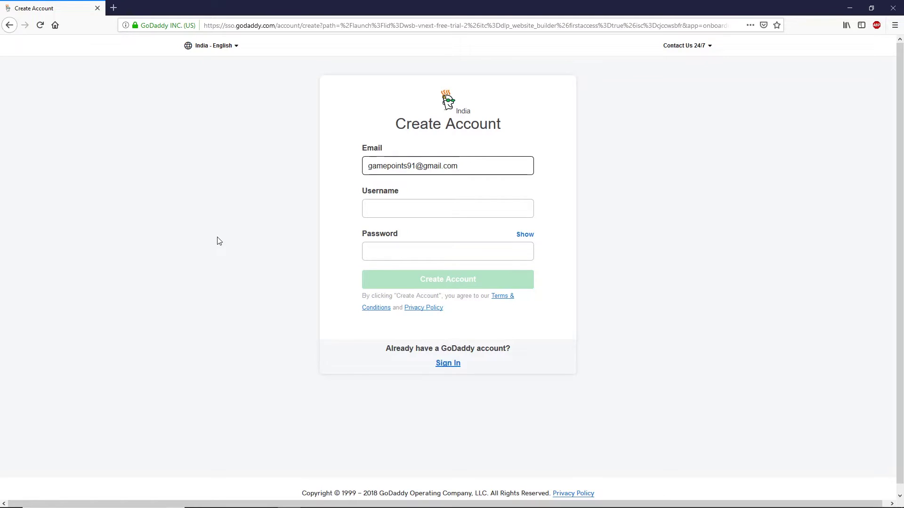
key("Tab")
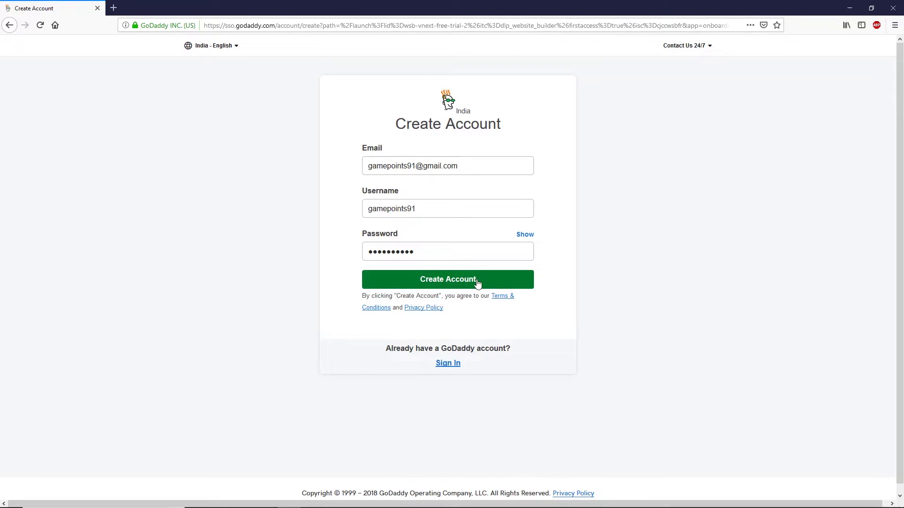
left_click(476, 280)
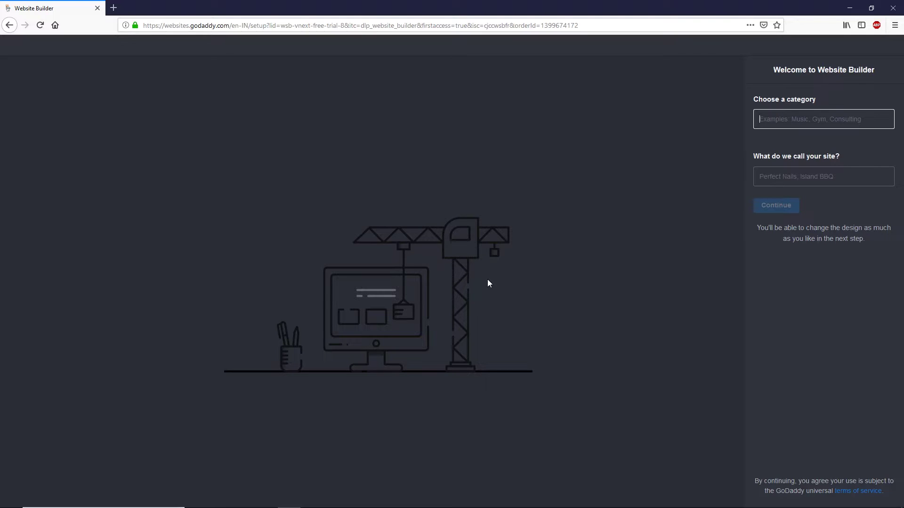
- Choose Music Production as the category, name the site musicmylife, and continue to the editor
type("Music")
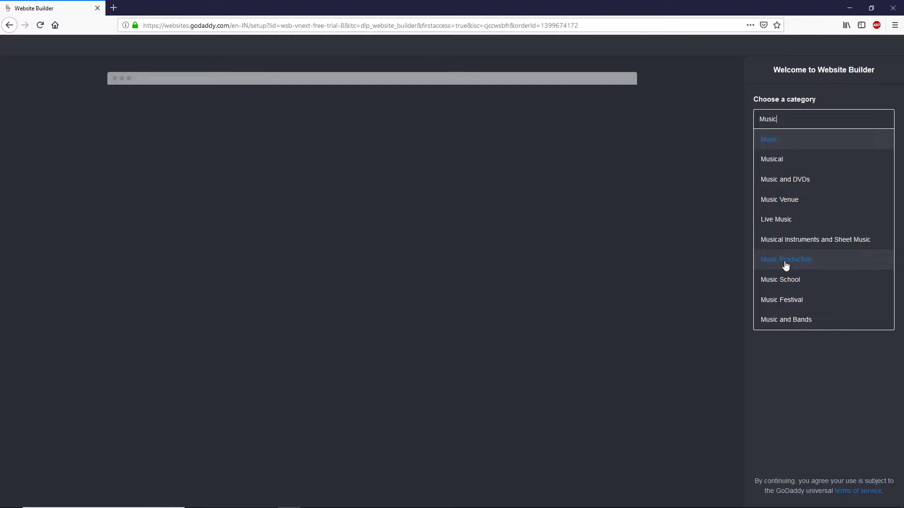
left_click(804, 265)
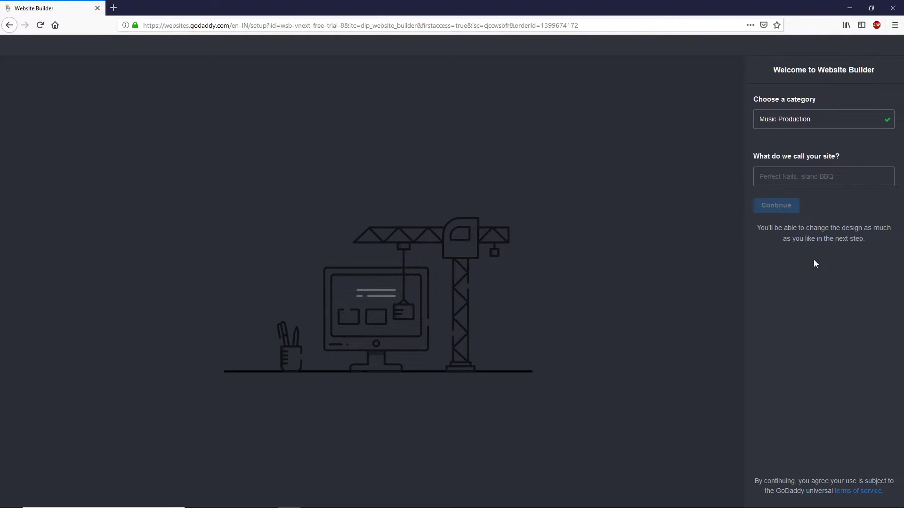
left_click(823, 177)
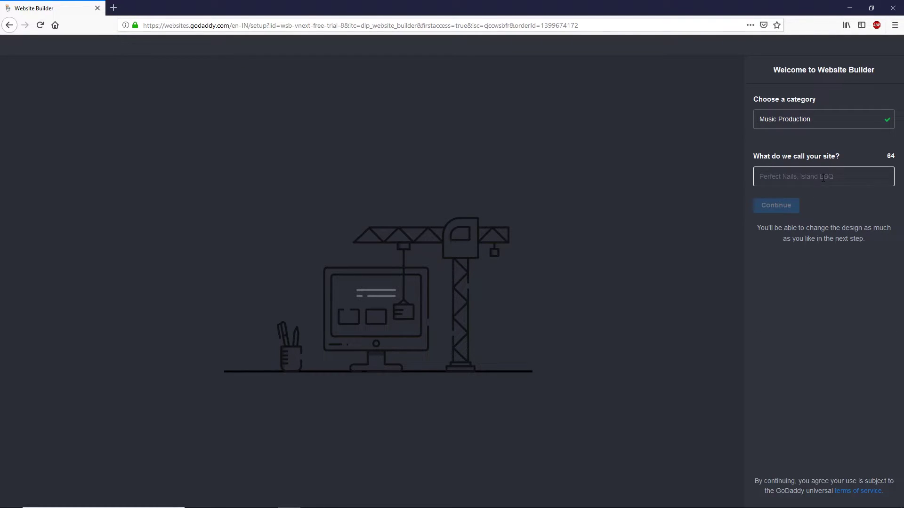
type("musicmy")
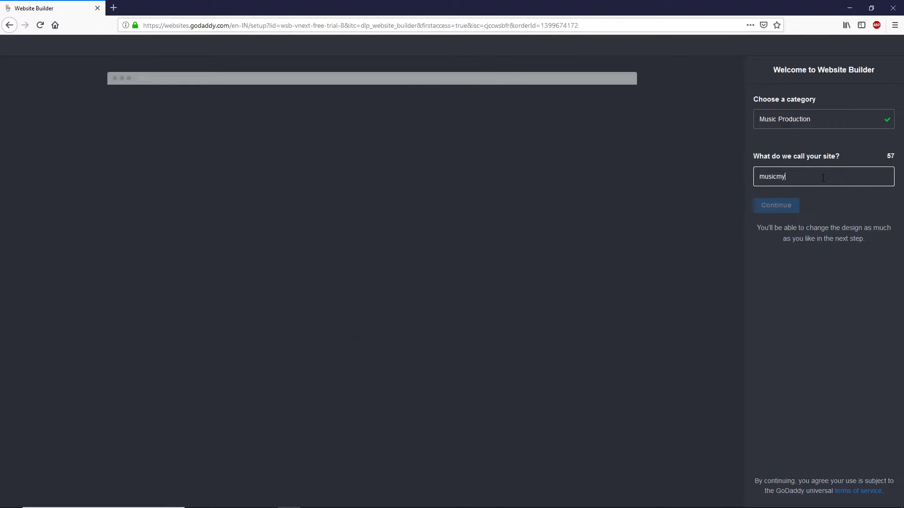
type("life")
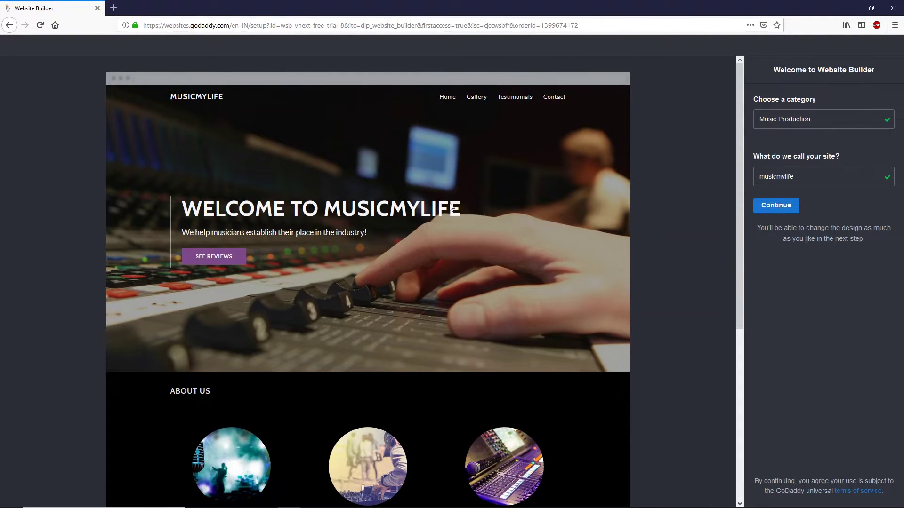
scroll(451, 206, "down", 3)
left_click(783, 216)
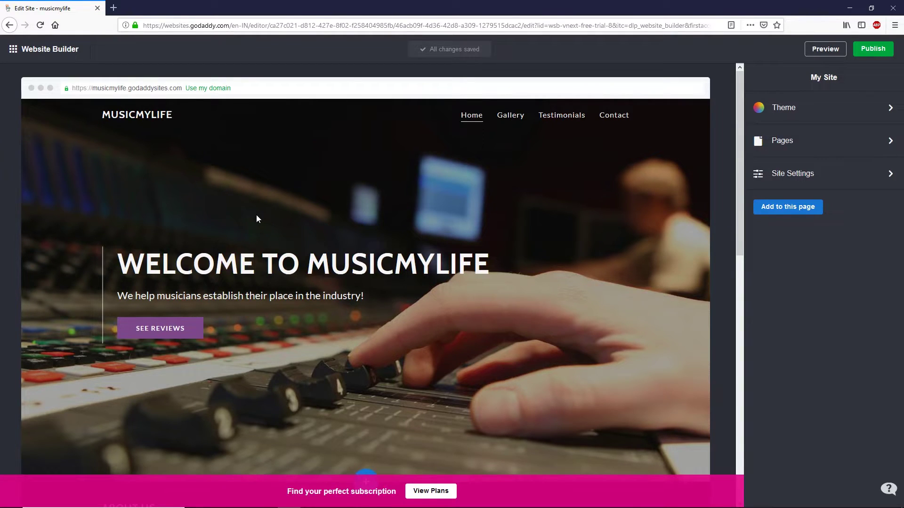
- Replace the home page hero headline with 'Music is my life'
scroll(256, 219, "down", 2)
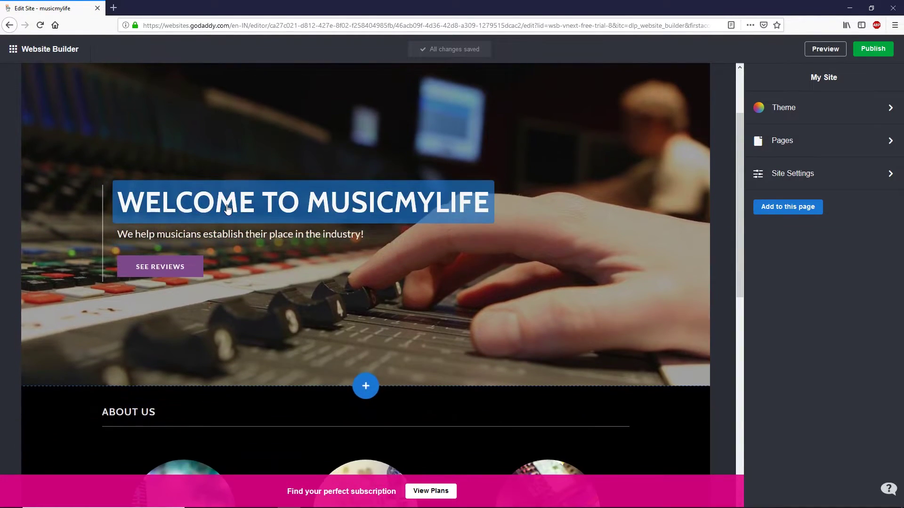
left_click(278, 206)
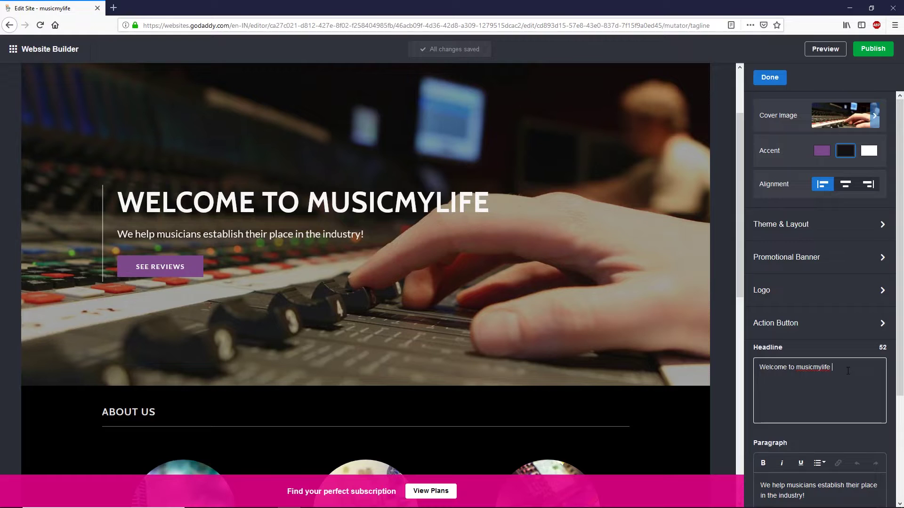
key("BackSpace")
key("BackSpace")
key("BackSpace")
key("BackSpace")
key("BackSpace")
key("BackSpace")
key("BackSpace")
key("BackSpace")
key("BackSpace")
key("BackSpace")
key("BackSpace")
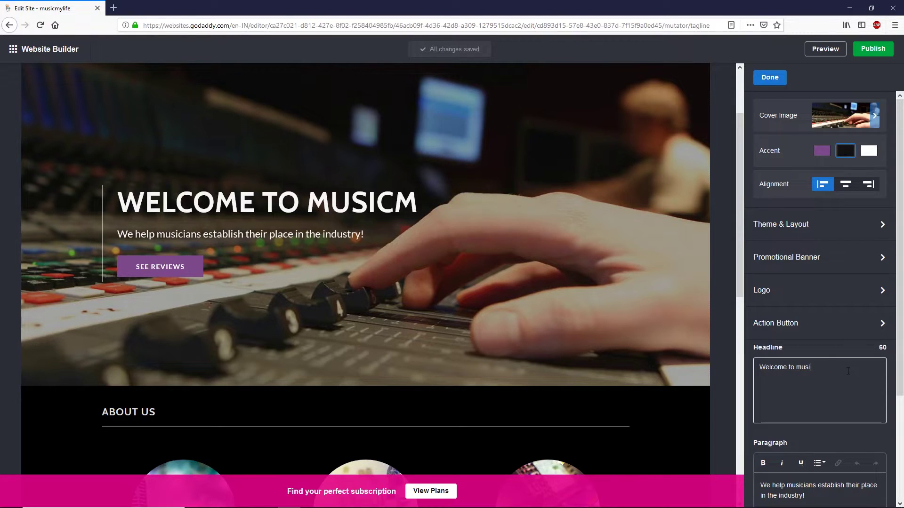
type("Music is my life")
key("ctrl+Left")
key("ctrl+Left")
key("ctrl+Left")
key("ctrl+Left")
key("ctrl+BackSpace")
key("ctrl+BackSpace")
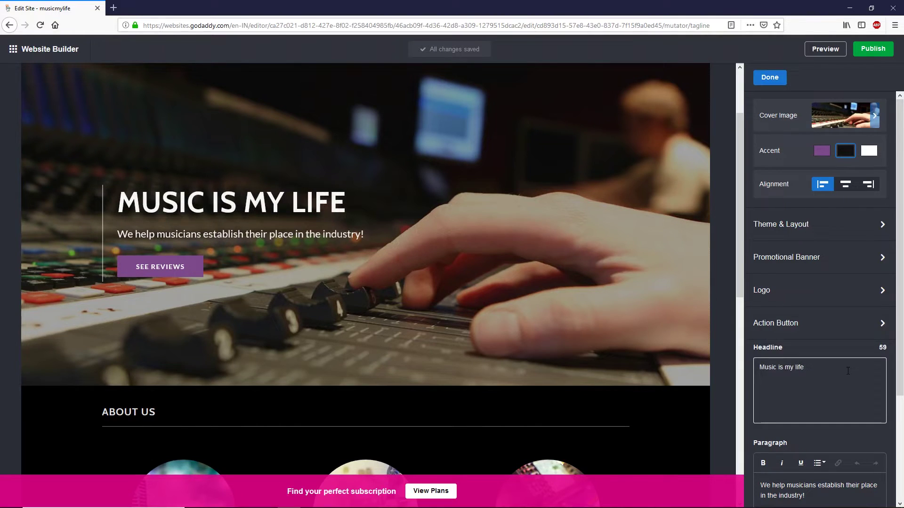
left_click(779, 80)
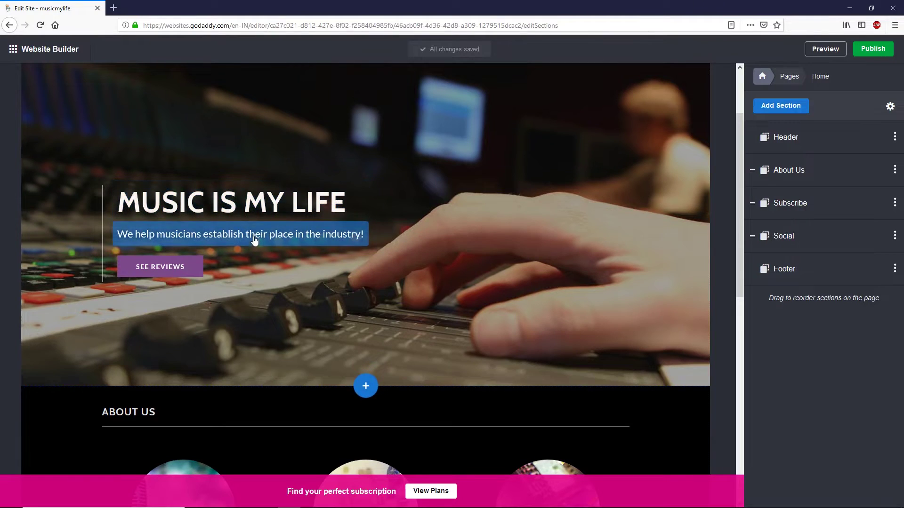
- Rename the SEE REVIEWS button label to 'Watch Reviews'
left_click(162, 276)
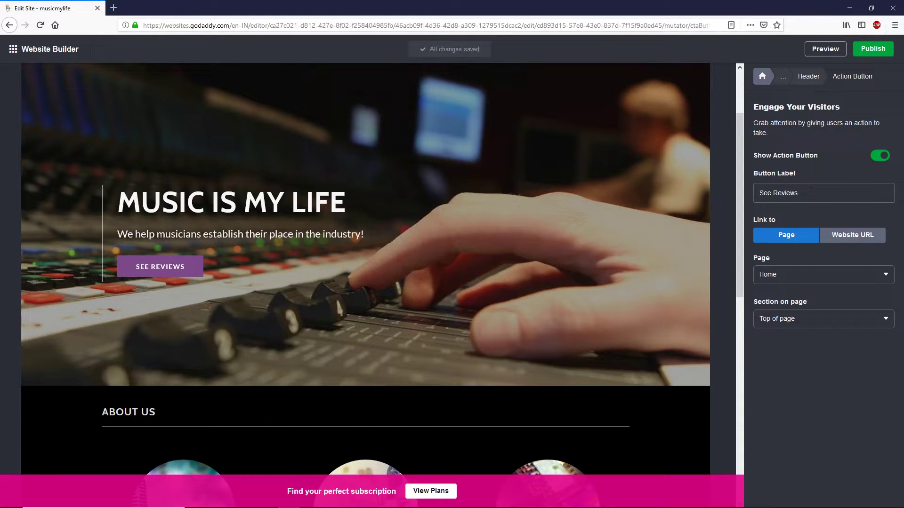
left_click_drag(810, 190, 757, 193)
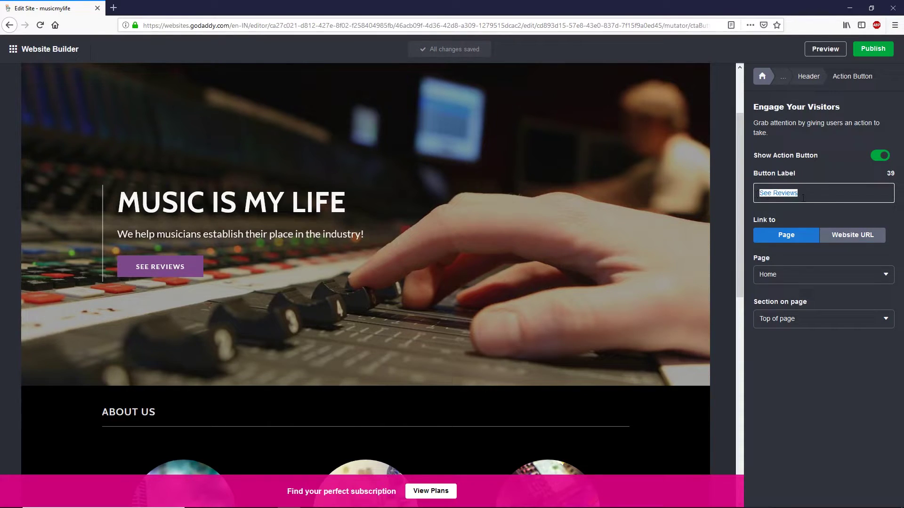
type("Watch Reviews")
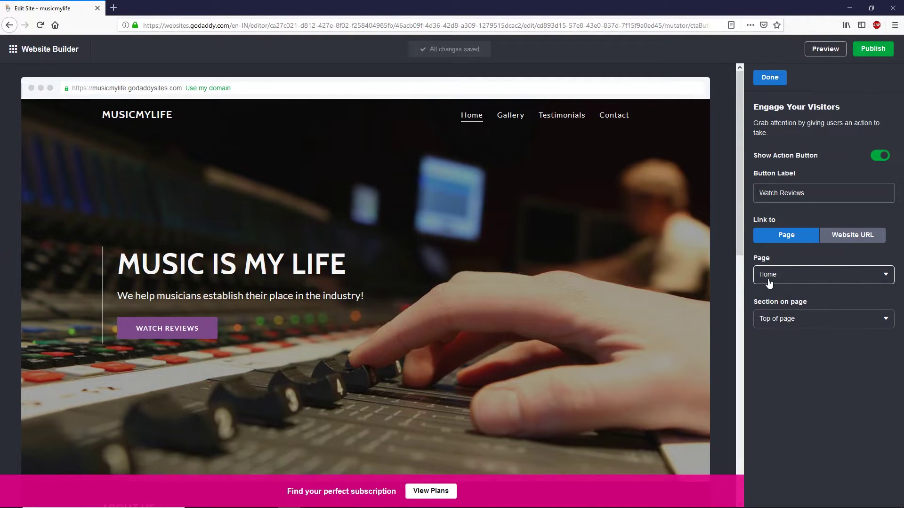
- Link the button to the Home page, Top of page section
left_click(789, 281)
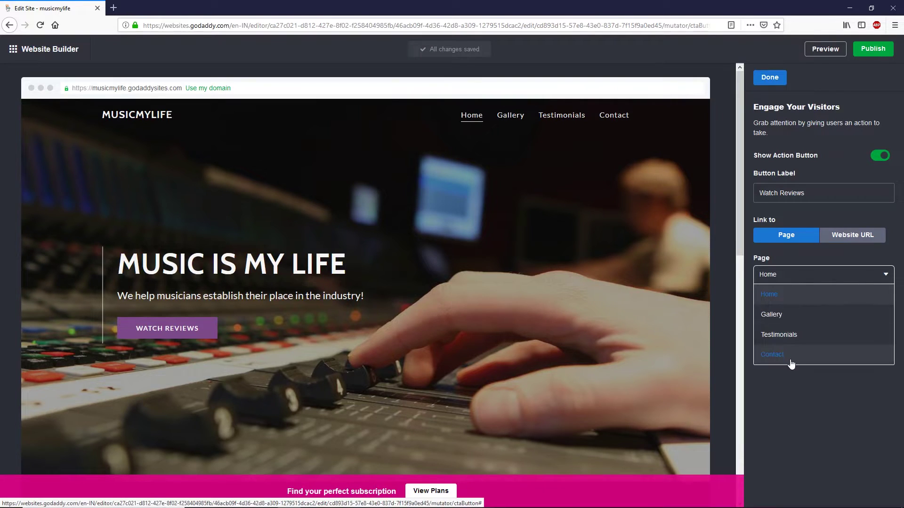
left_click(800, 302)
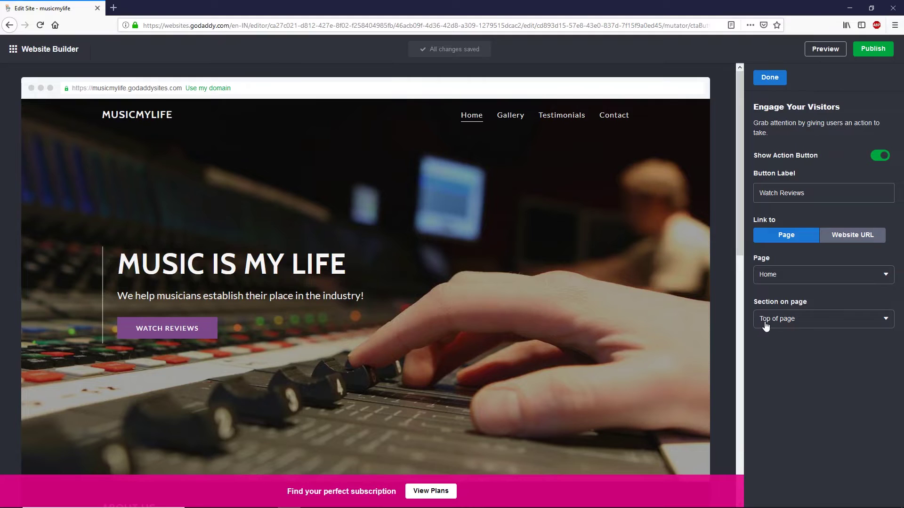
left_click(795, 327)
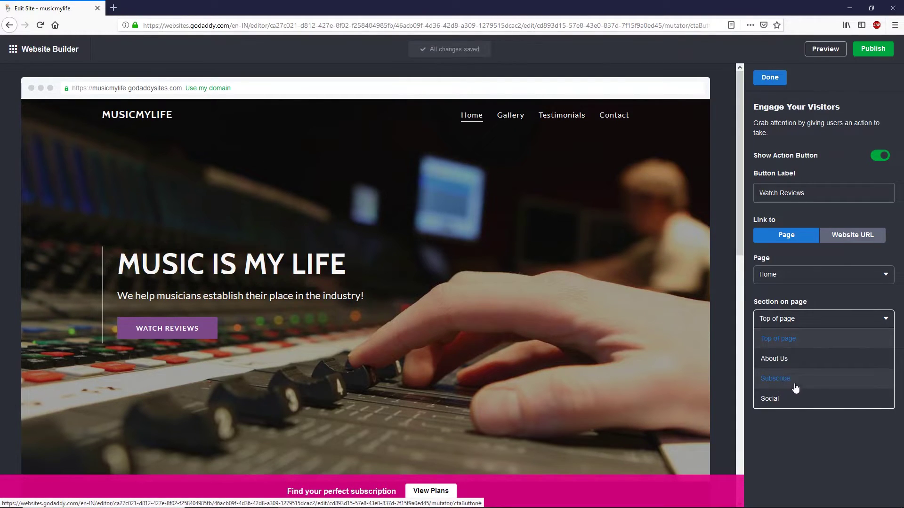
left_click(795, 435)
scroll(405, 244, "down", 10)
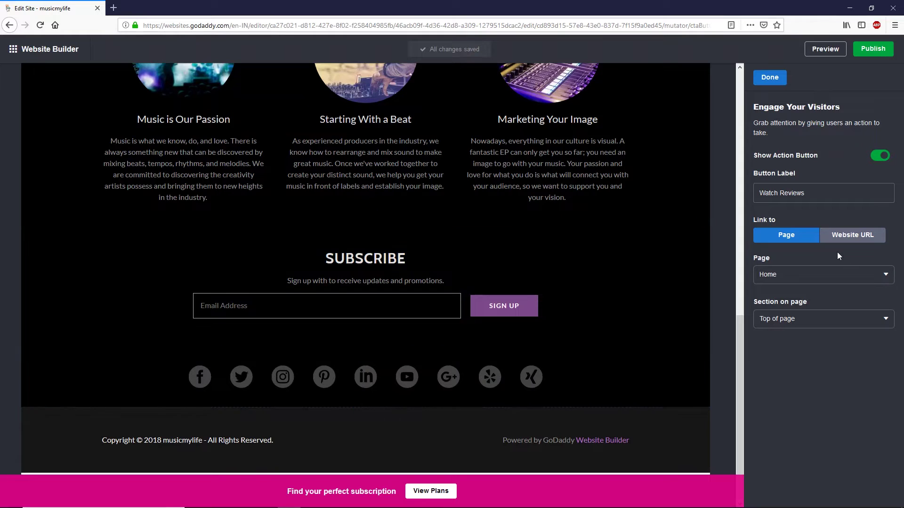
scroll(468, 325, "up", 15)
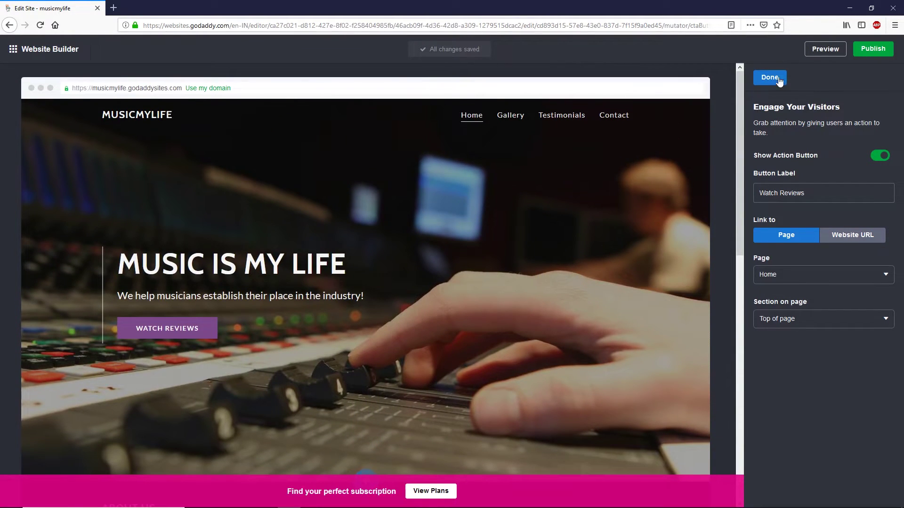
left_click(780, 81)
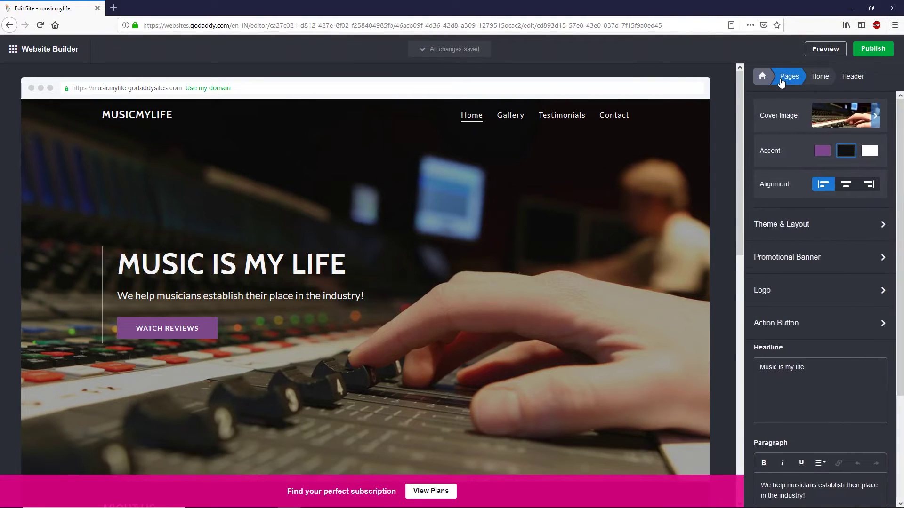
- Bring up the Add Section catalogue below the hero
scroll(372, 261, "down", 4)
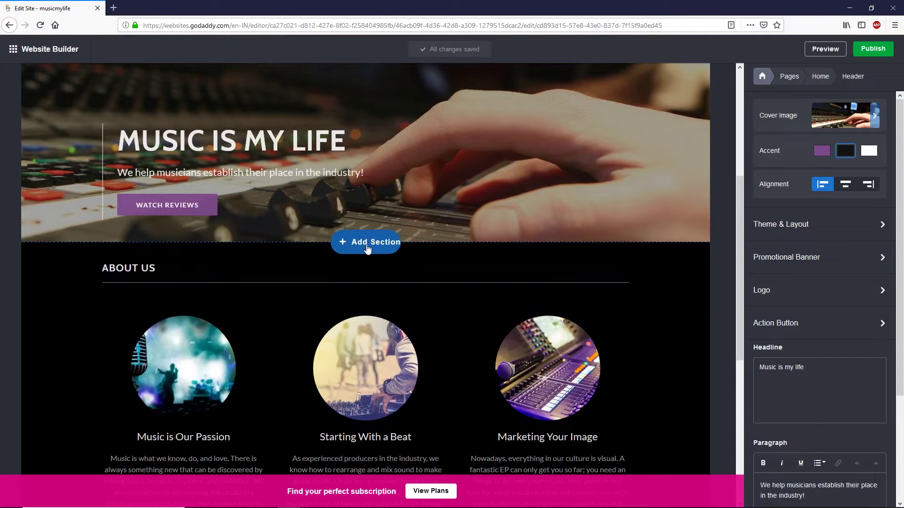
left_click(364, 249)
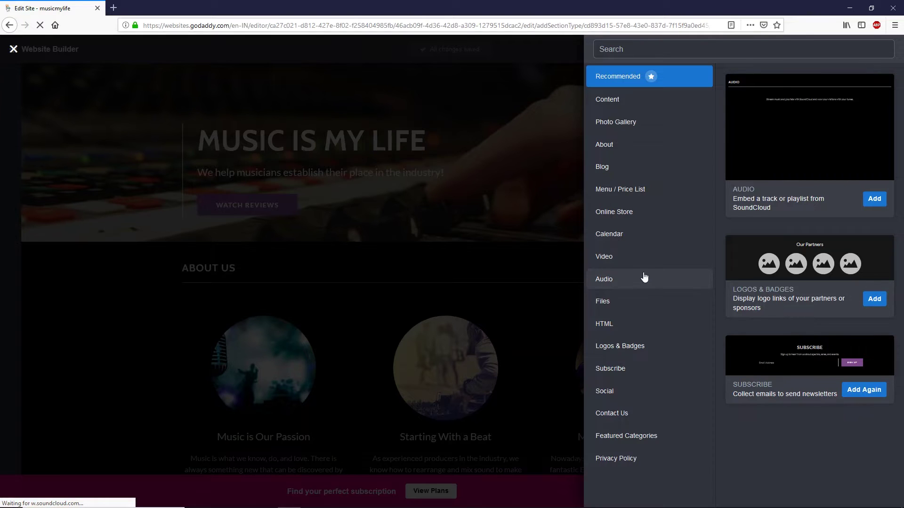
- Add the single-column list layout from the Blog category below the hero
left_click(602, 168)
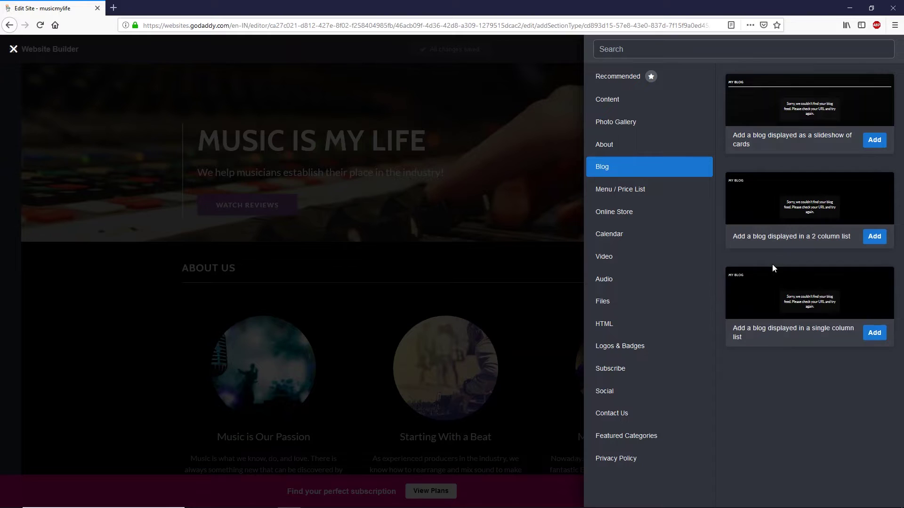
left_click(808, 301)
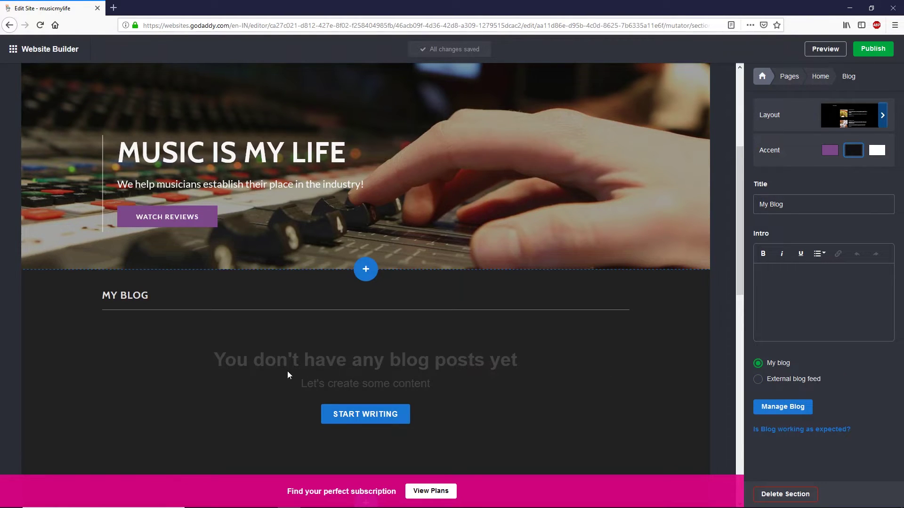
scroll(288, 372, "down", 2)
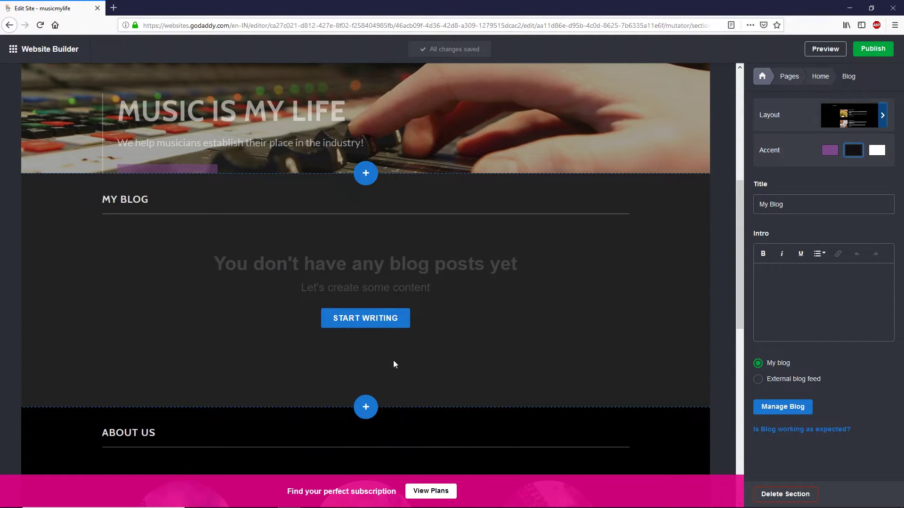
- Write a new post titled 'Top 10 Android phones in 2019' with filler body text
left_click(354, 320)
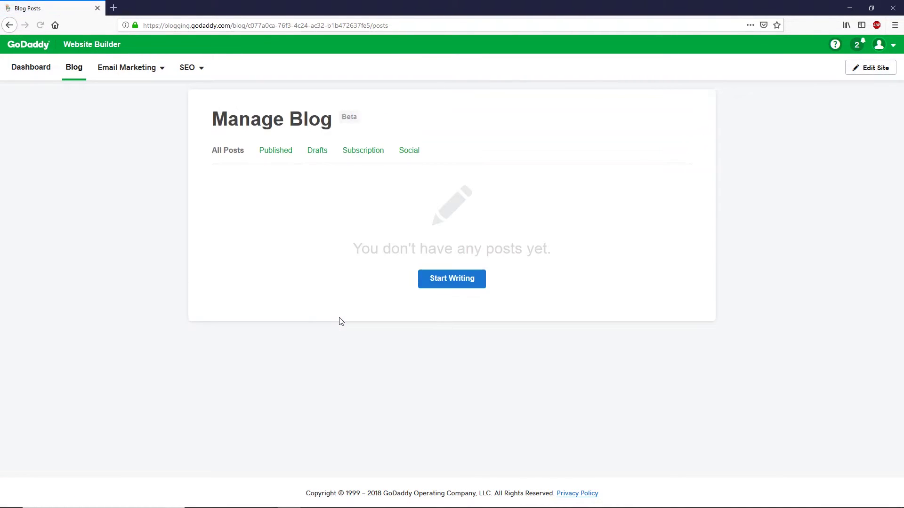
left_click(444, 287)
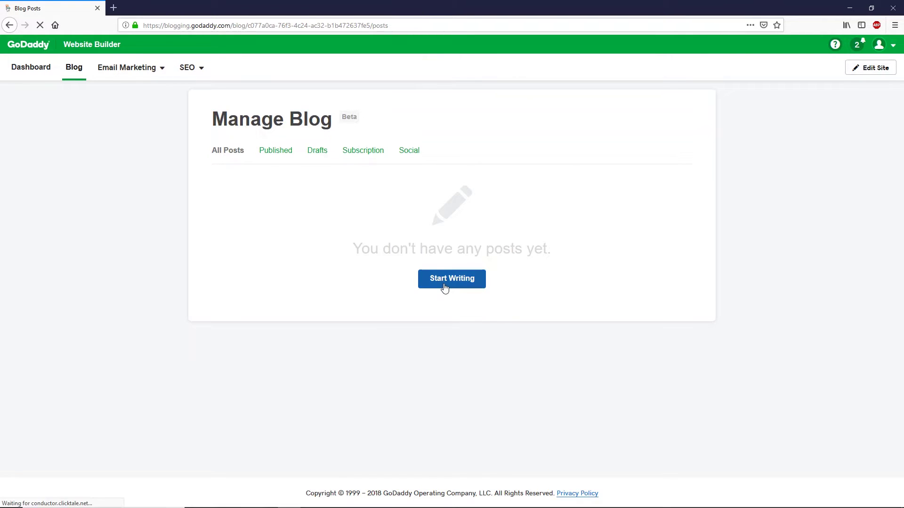
left_click(460, 287)
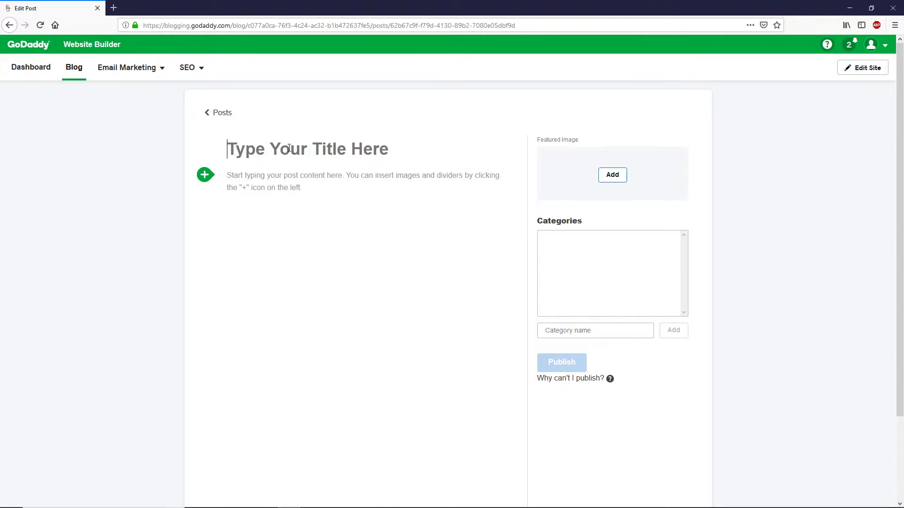
type("Top 10 Android")
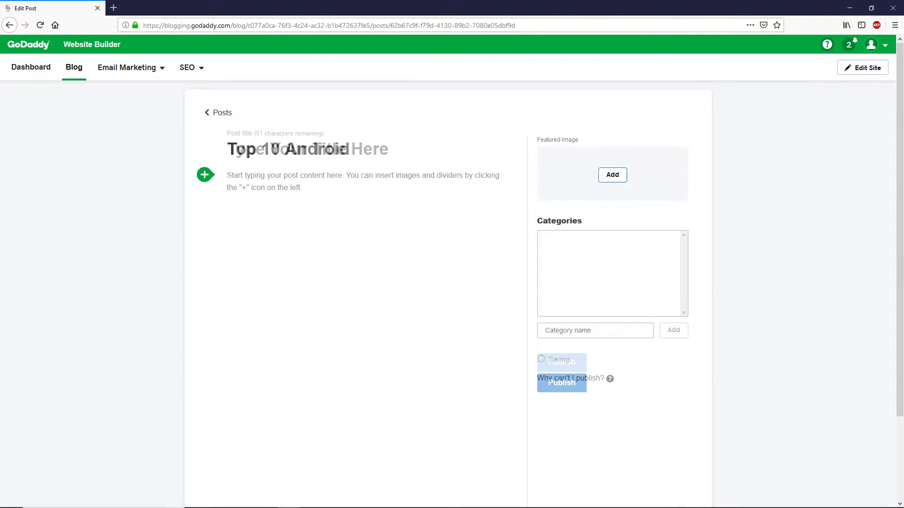
type(" phones in")
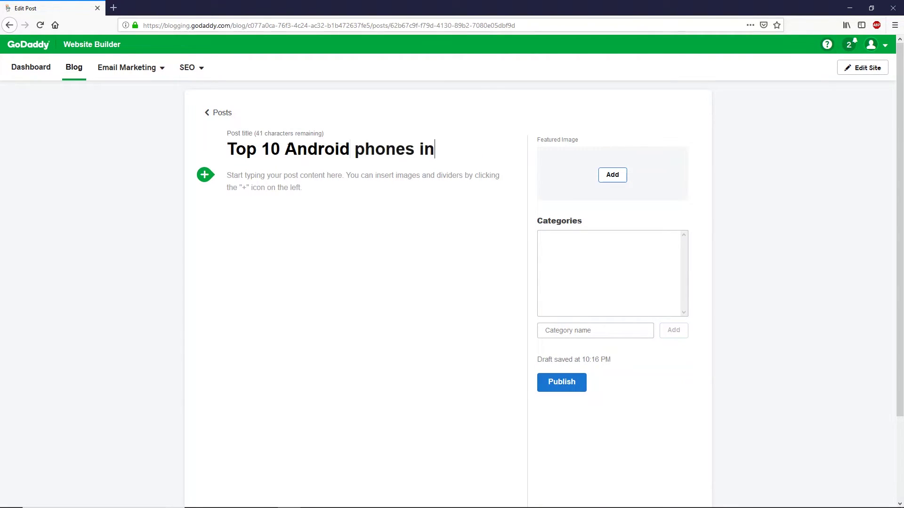
type(" 2019")
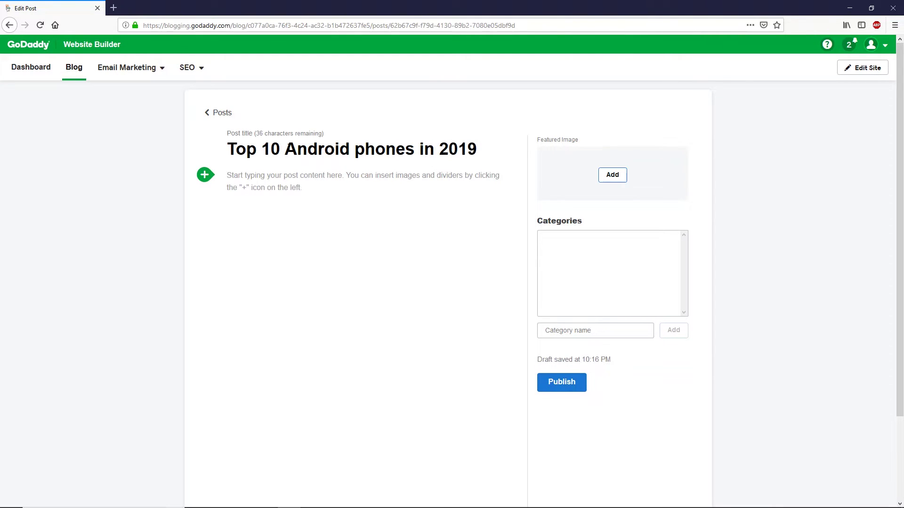
left_click(302, 187)
type("sdkljksdflksdajflkjklsdjkjkfdjklsdfkljsdfjkldskljkljfdklf")
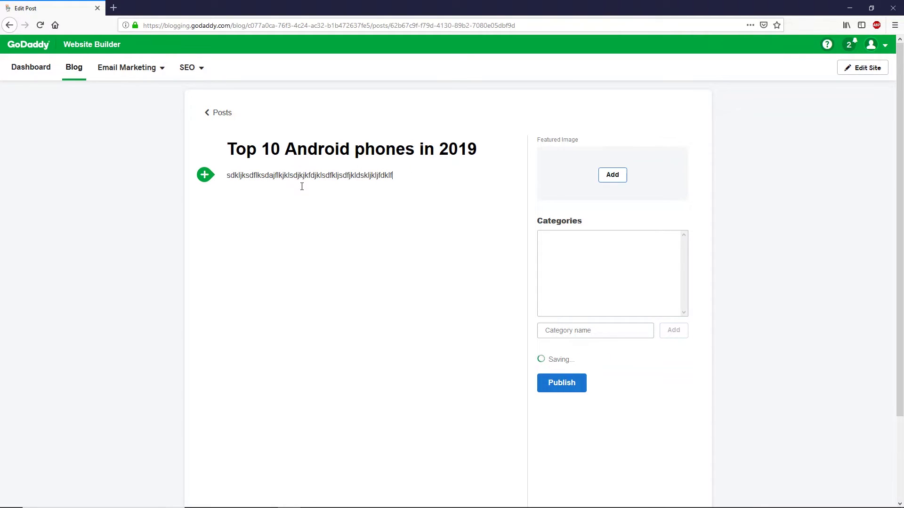
- Insert a stock photo of a hand holding a phone from an 'android phones' search
left_click(613, 178)
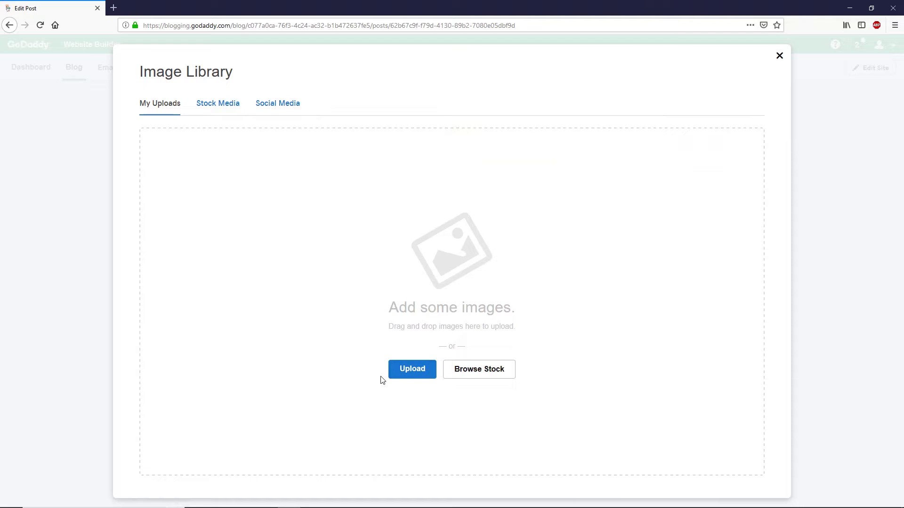
left_click(218, 104)
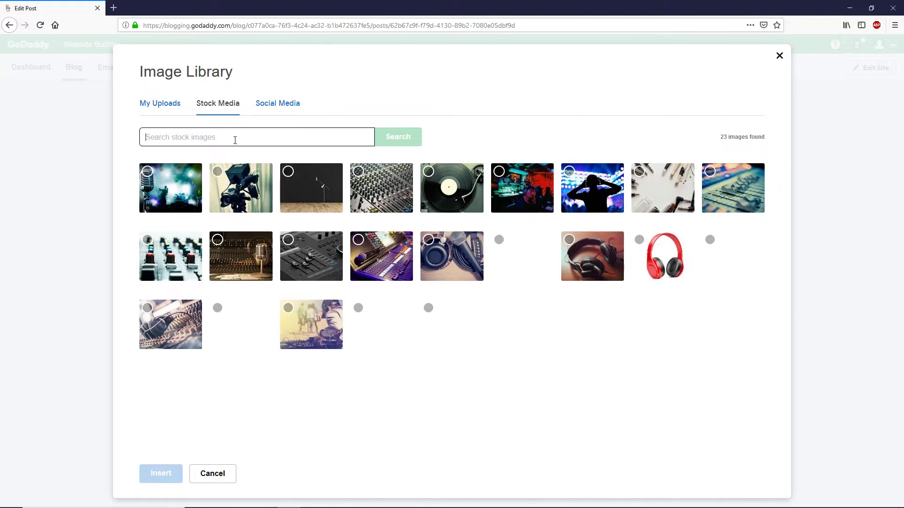
left_click(235, 141)
type("android phones")
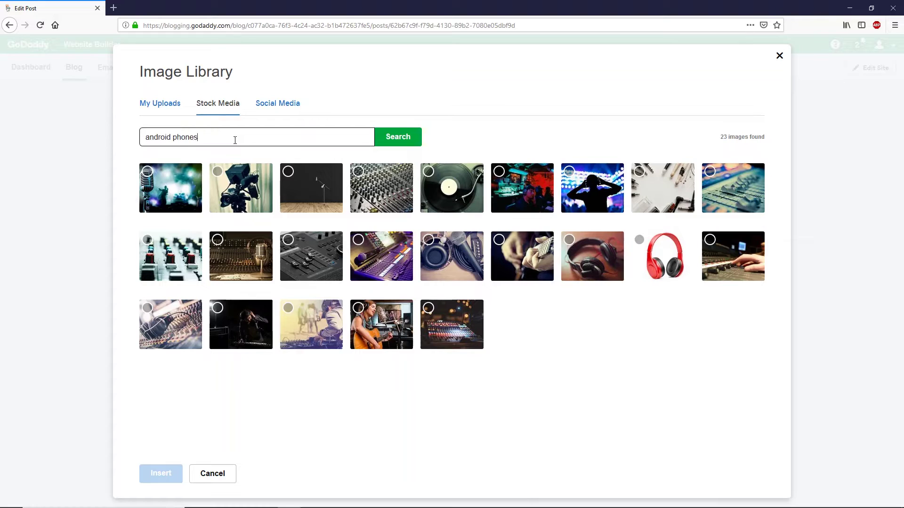
left_click(406, 138)
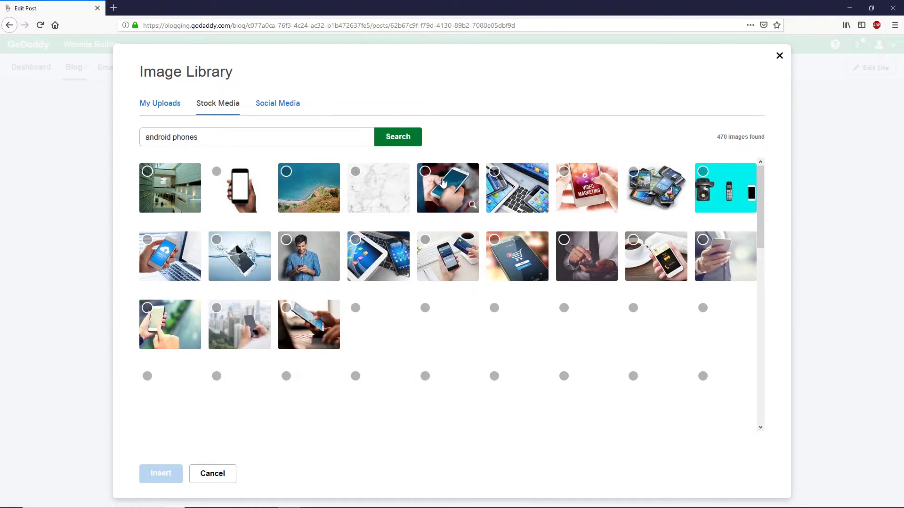
left_click(440, 183)
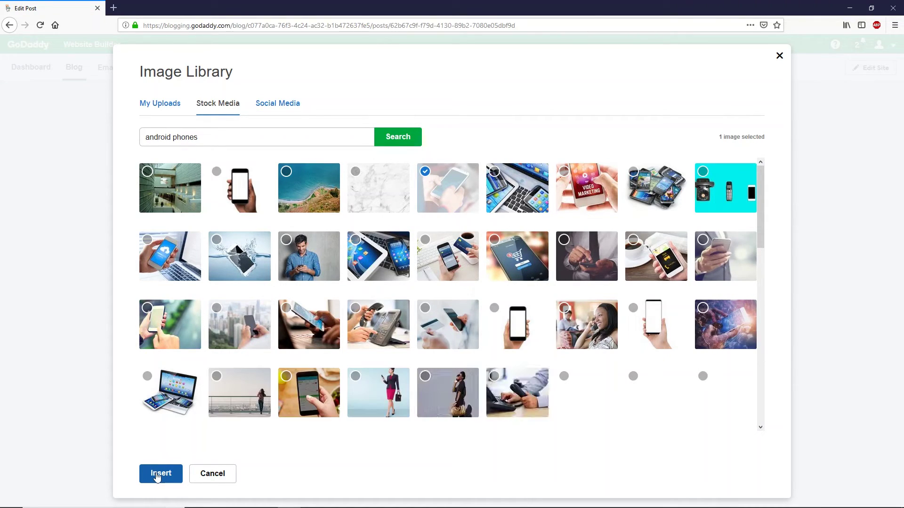
left_click(161, 473)
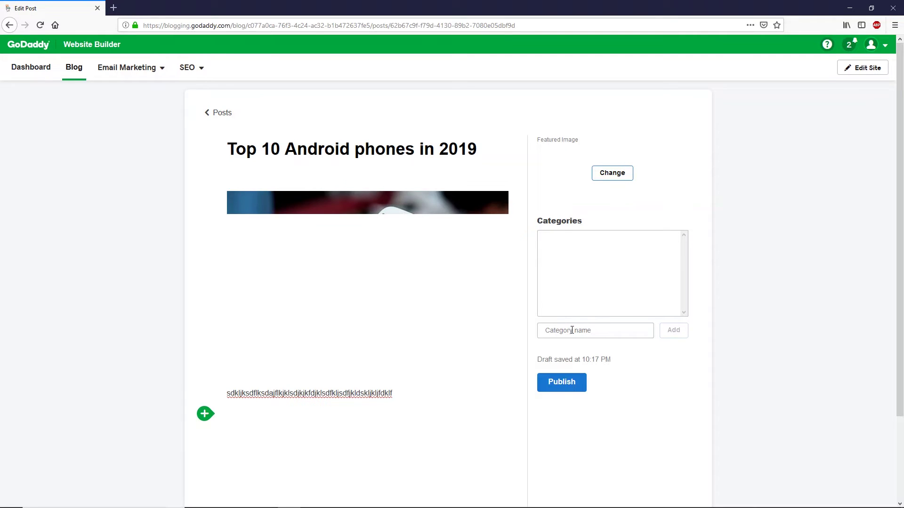
- Create an 'Android phones' category and assign the post to it
scroll(581, 333, "down", 2)
type("Android phones")
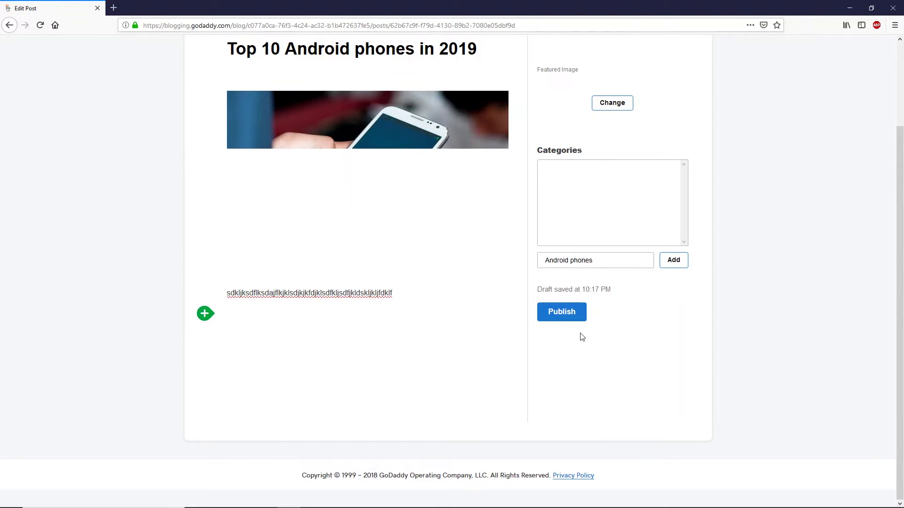
left_click(670, 262)
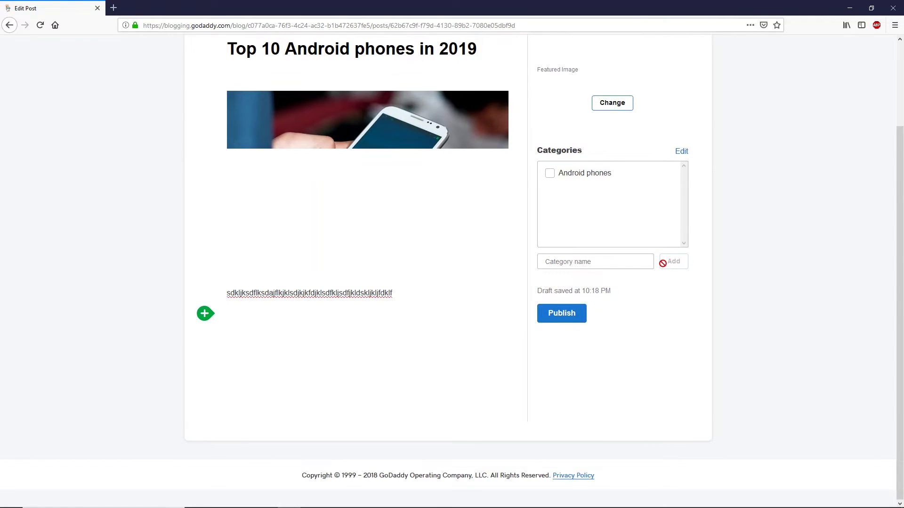
left_click(550, 173)
- Publish the blog post and return to the site editor
scroll(551, 195, "up", 3)
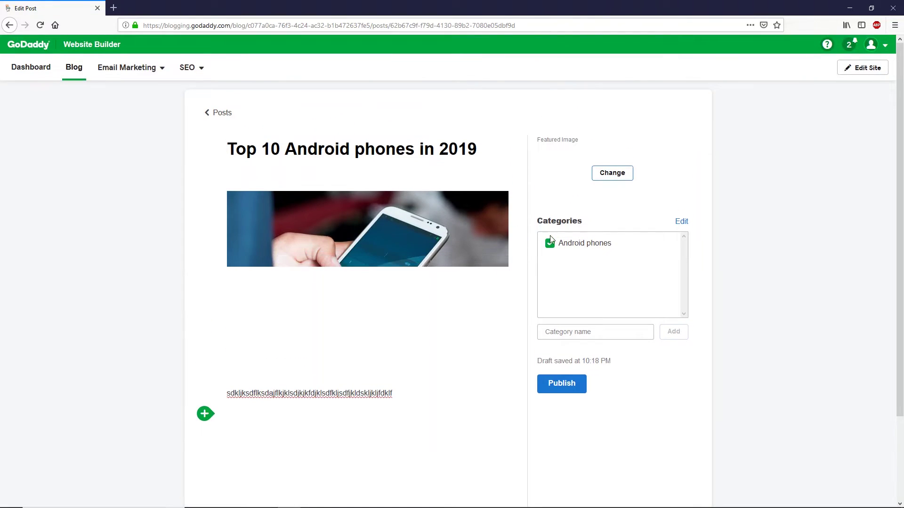
scroll(612, 254, "down", 1)
scroll(611, 255, "down", 1)
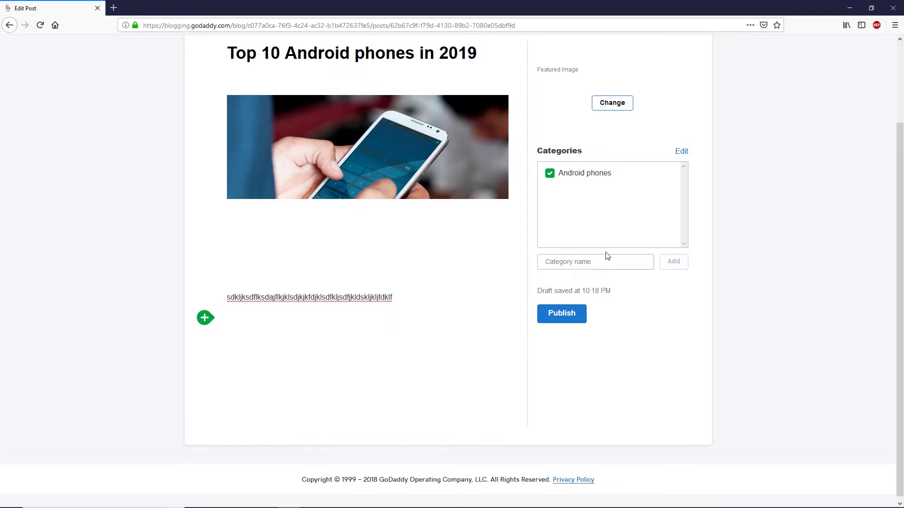
left_click(570, 316)
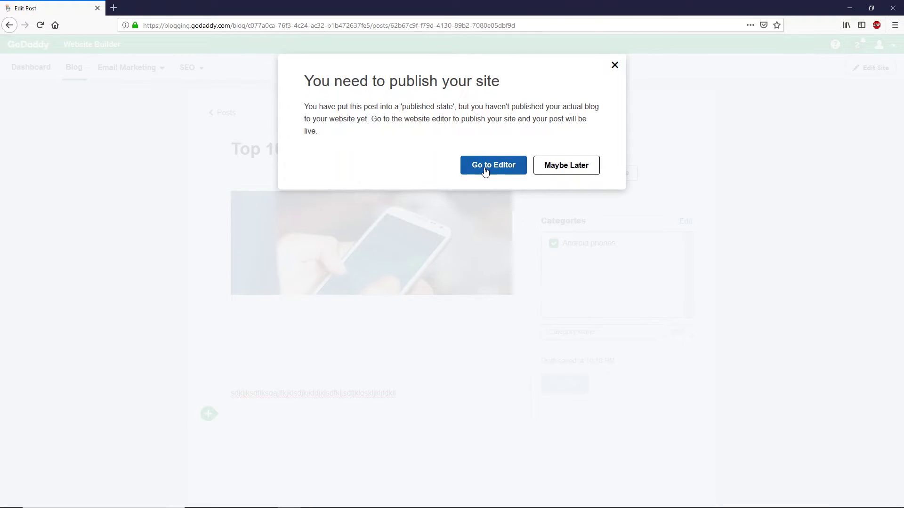
left_click(494, 169)
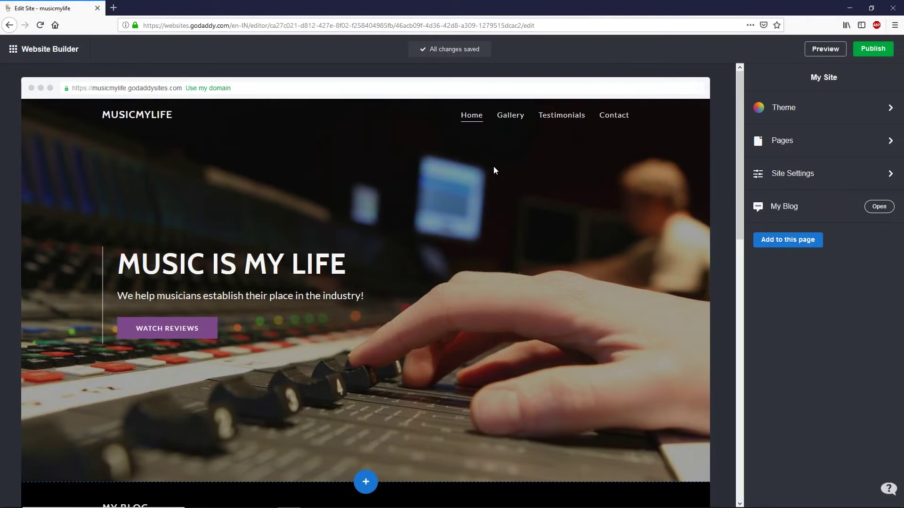
- Check the home page's My Blog section for the Android phones post, then select the Subscribe section
scroll(377, 220, "down", 3)
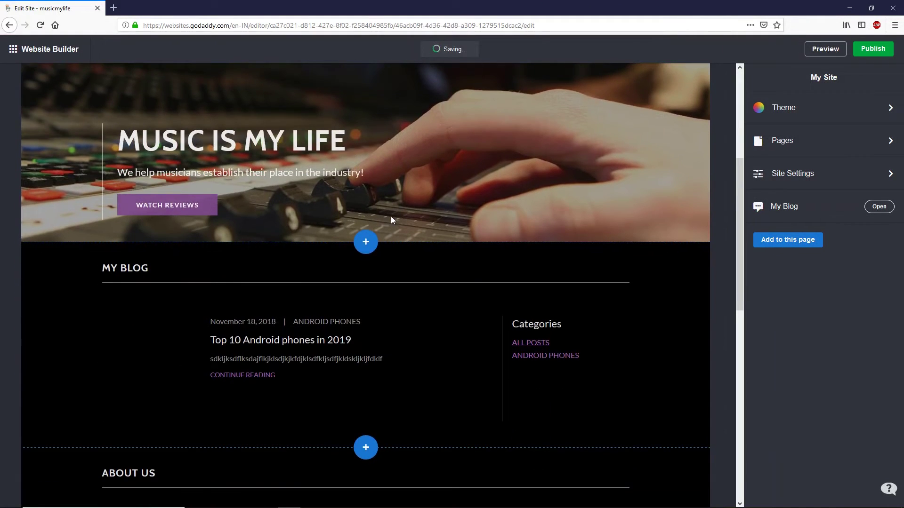
scroll(421, 208, "down", 3)
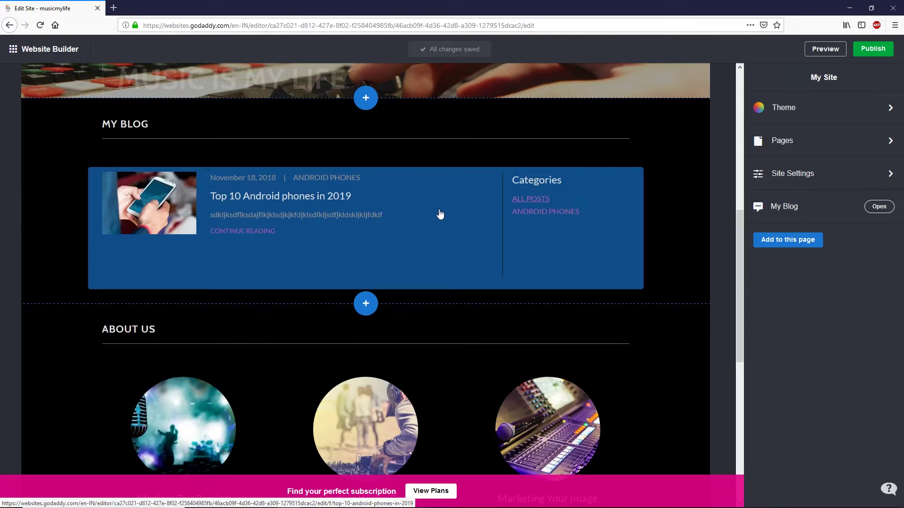
scroll(438, 212, "up", 6)
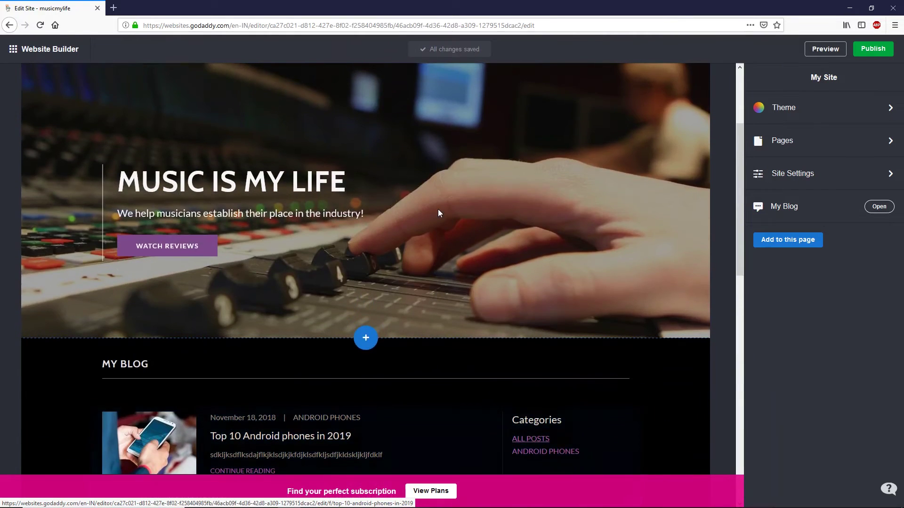
scroll(436, 212, "down", 10)
scroll(430, 214, "down", 5)
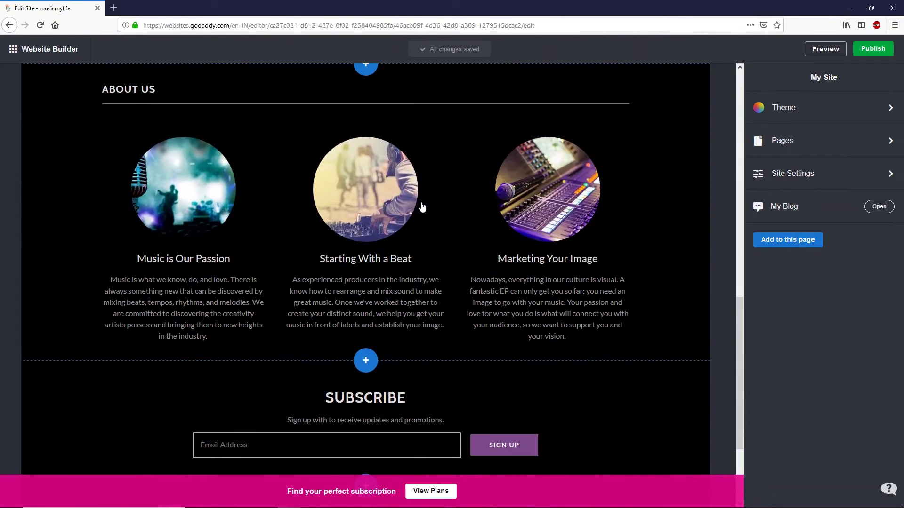
scroll(412, 210, "up", 4)
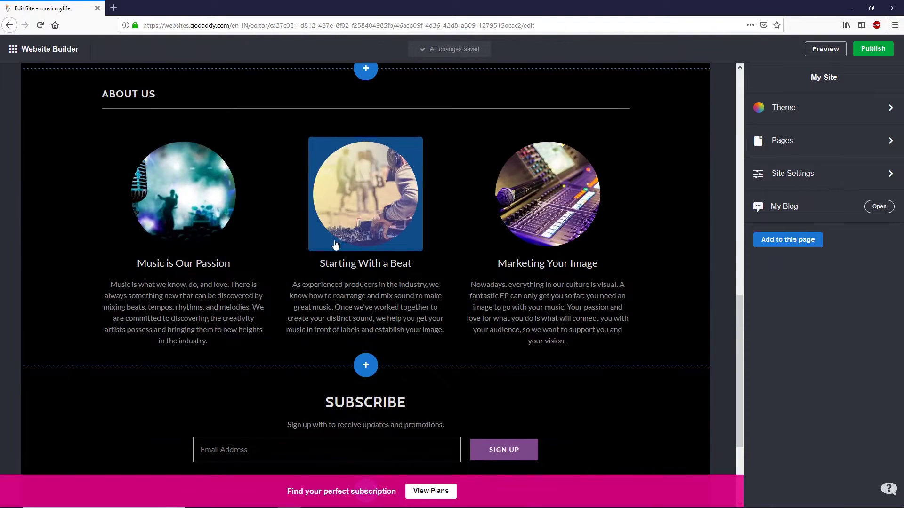
scroll(370, 235, "down", 3)
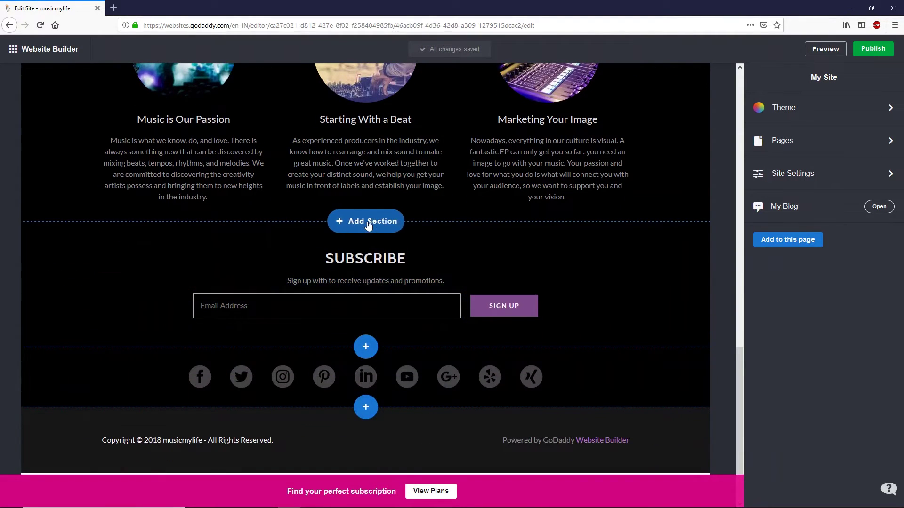
left_click(358, 262)
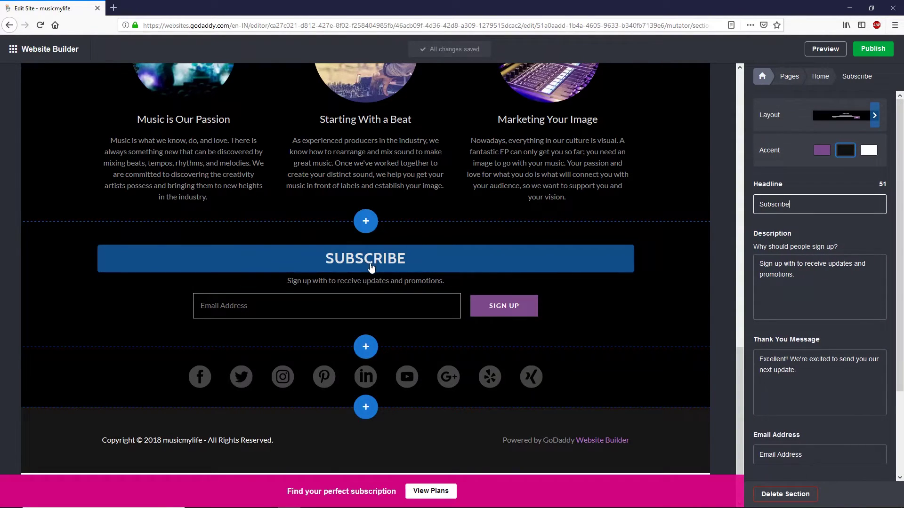
- Delete the Subscribe section, leaving Header, My Blog, About Us, Social and Footer
left_click(796, 499)
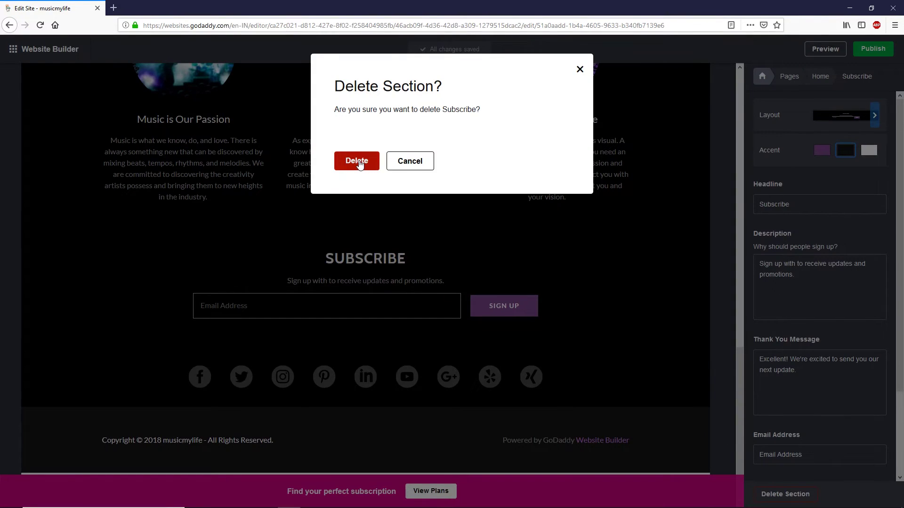
left_click(359, 163)
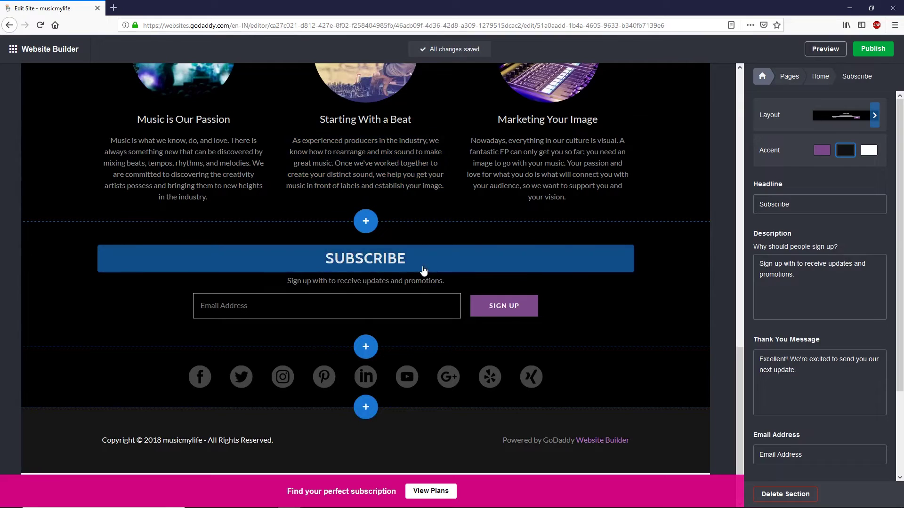
scroll(443, 240, "up", 1)
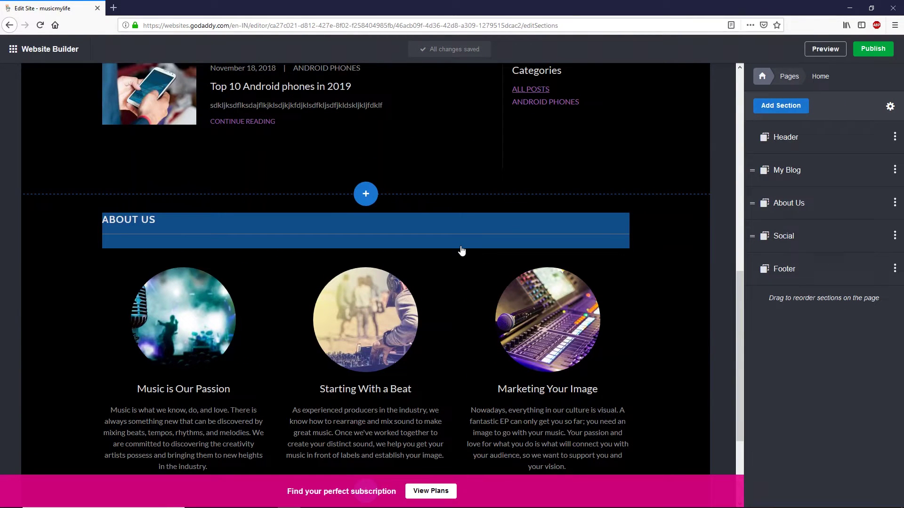
scroll(461, 250, "up", 10)
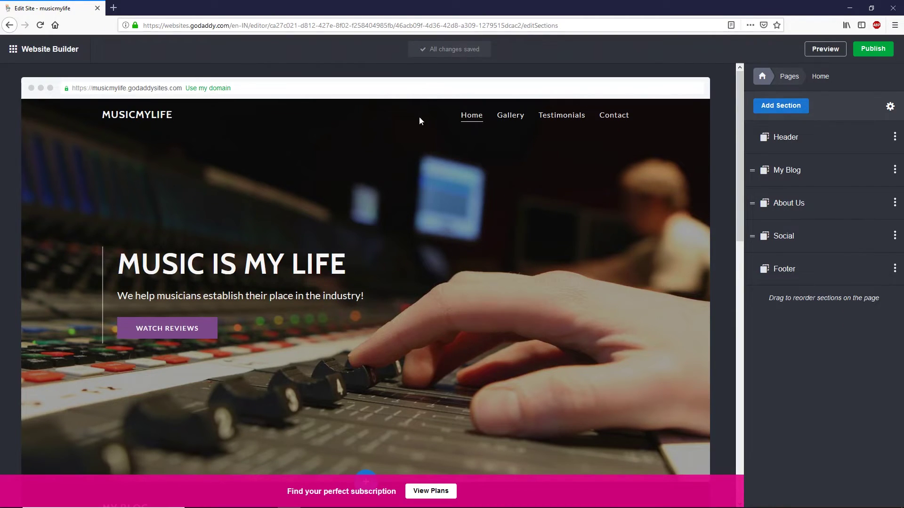
- Create a new empty page titled 'Music' from the Pages list
left_click(783, 79)
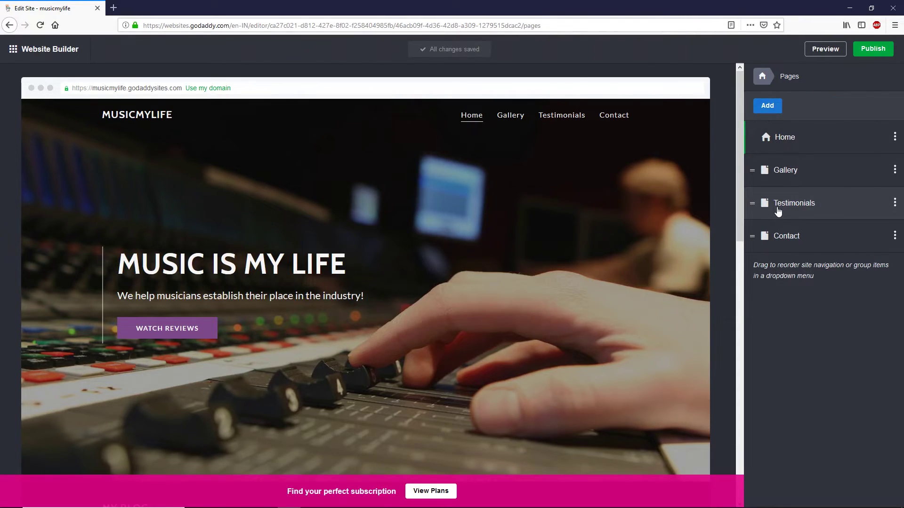
left_click(779, 111)
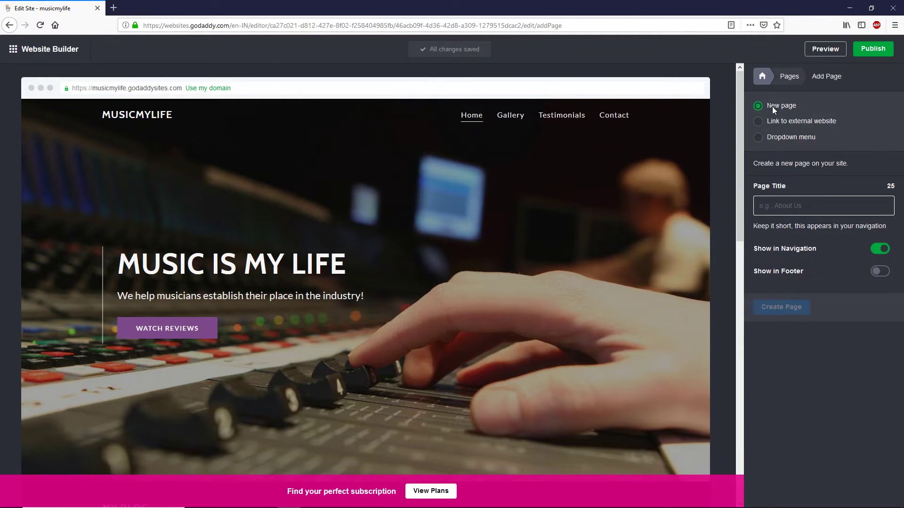
type("Music")
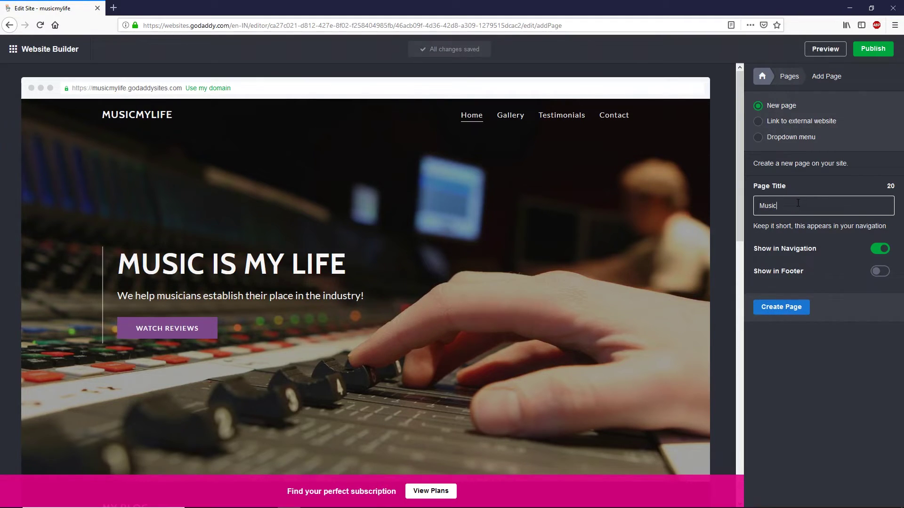
left_click(788, 313)
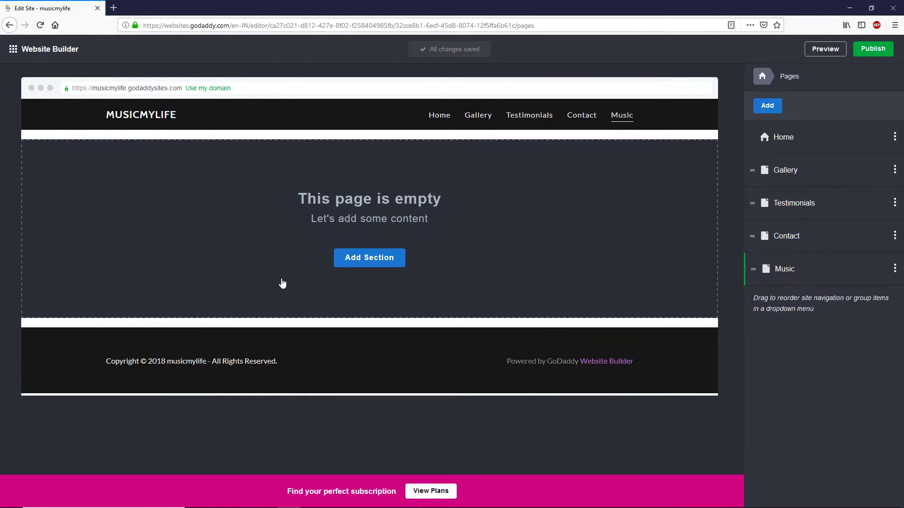
- Add the six-photo grid Photo Gallery section to the Music page, then return to Home
left_click(362, 265)
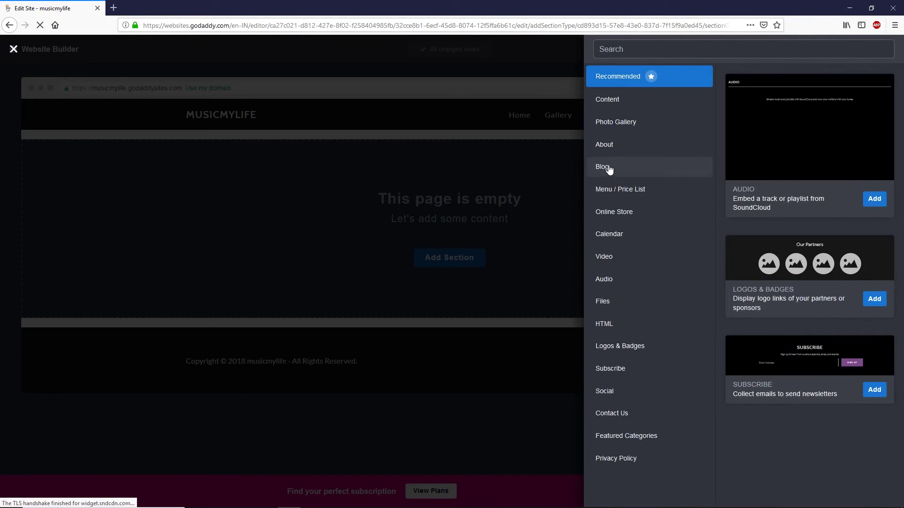
left_click(619, 124)
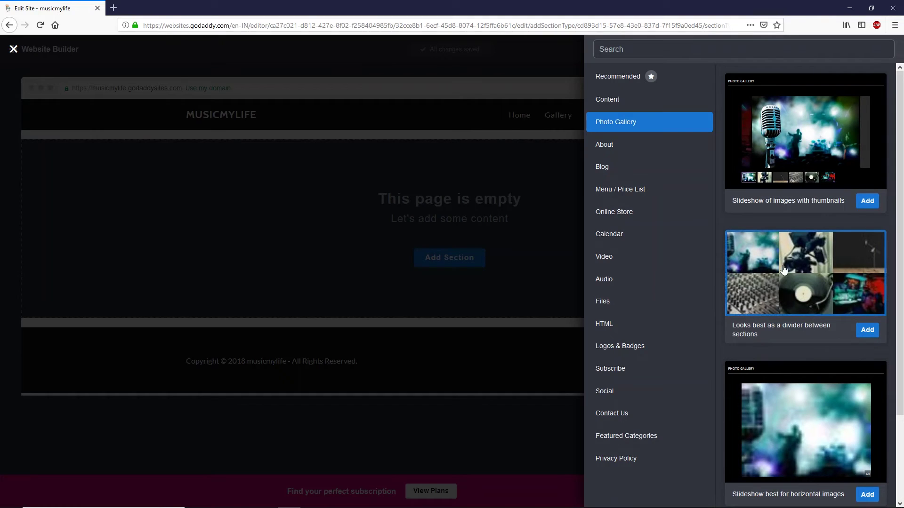
left_click(803, 281)
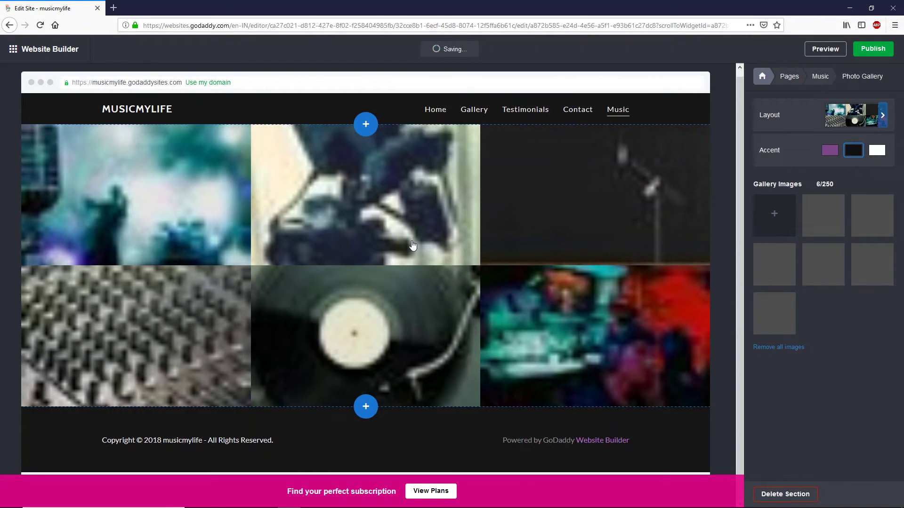
left_click(437, 113)
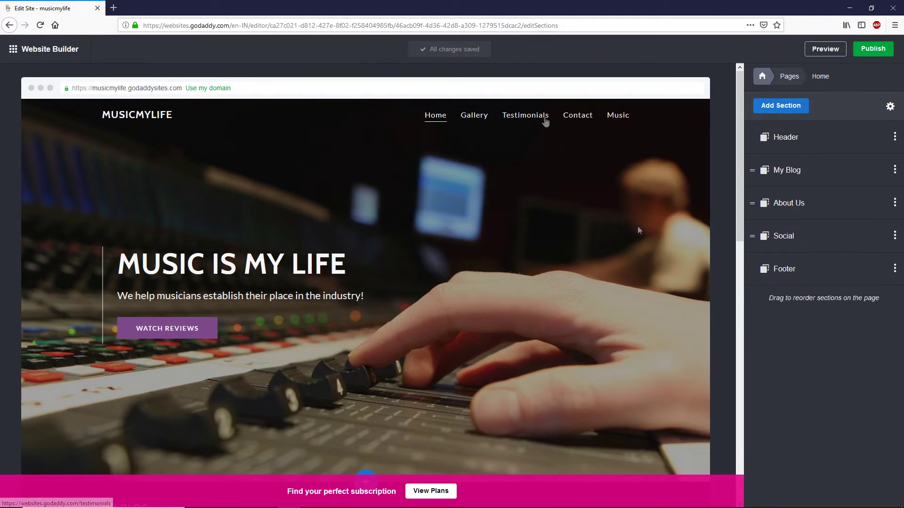
- Add a dropdown menu titled 'Menu_1' to the site's pages list
left_click(793, 80)
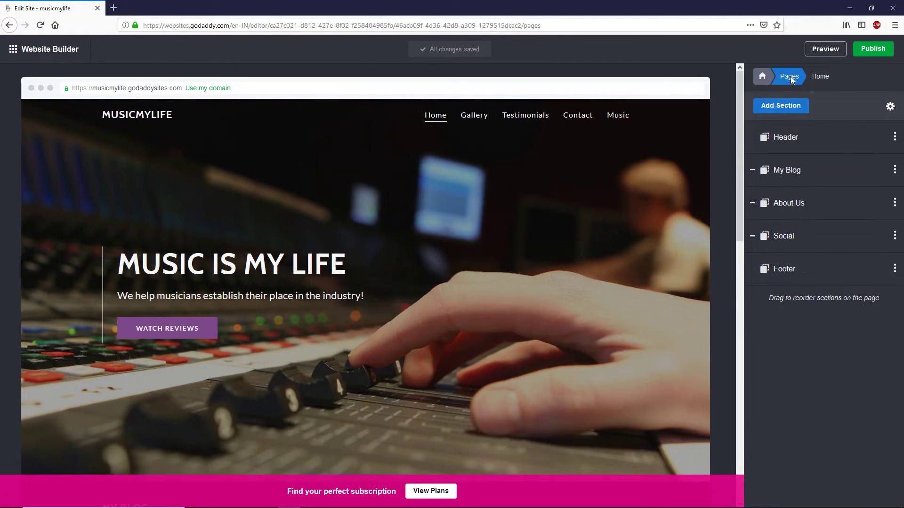
left_click(772, 109)
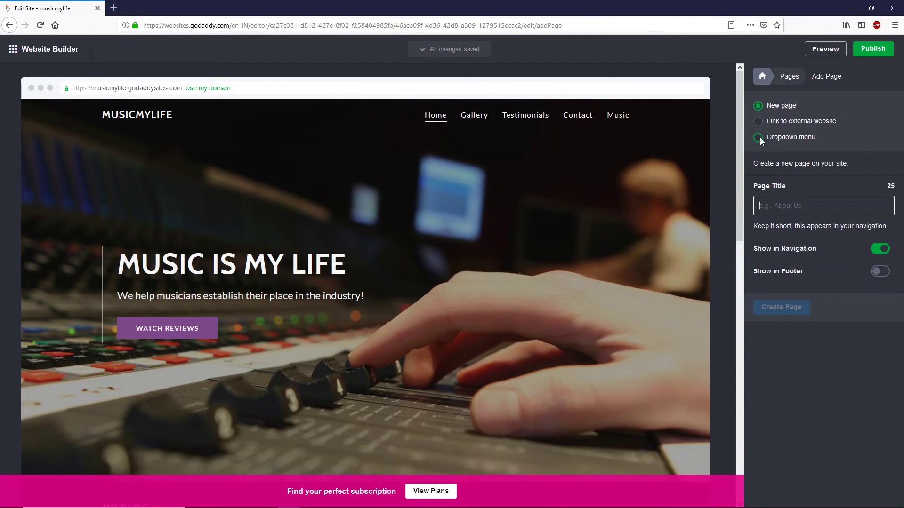
left_click(759, 139)
type("Menu_1")
left_click(790, 298)
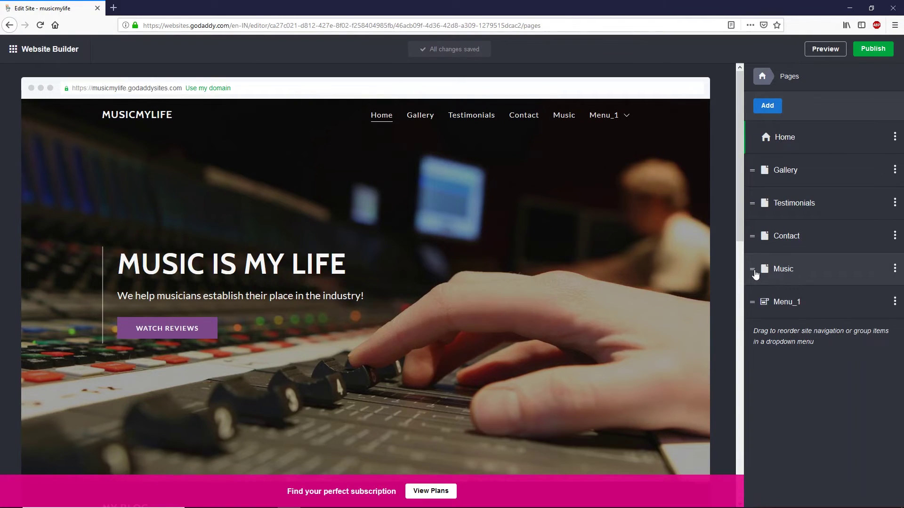
- Nest Music, Contact and Testimonials under Menu_1, then check the dropdown's contents
left_click_drag(753, 267, 763, 303)
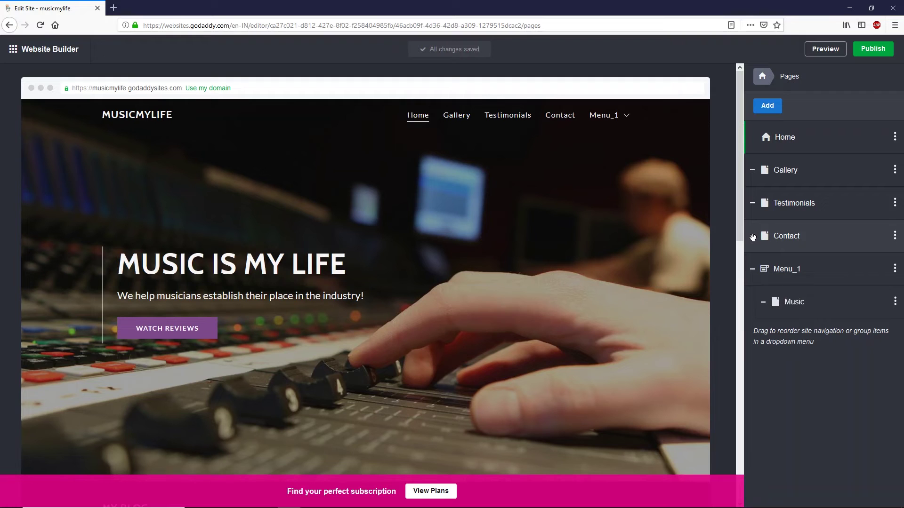
left_click_drag(752, 239, 762, 302)
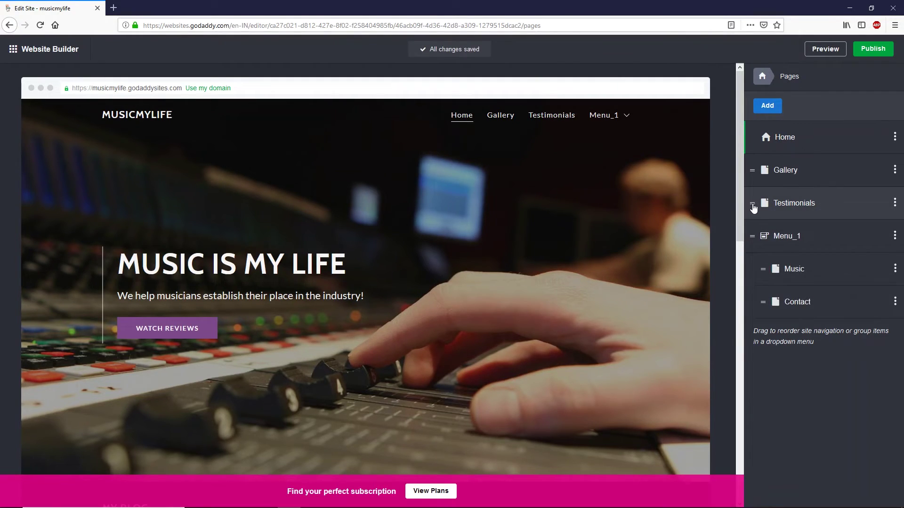
left_click_drag(754, 207, 768, 269)
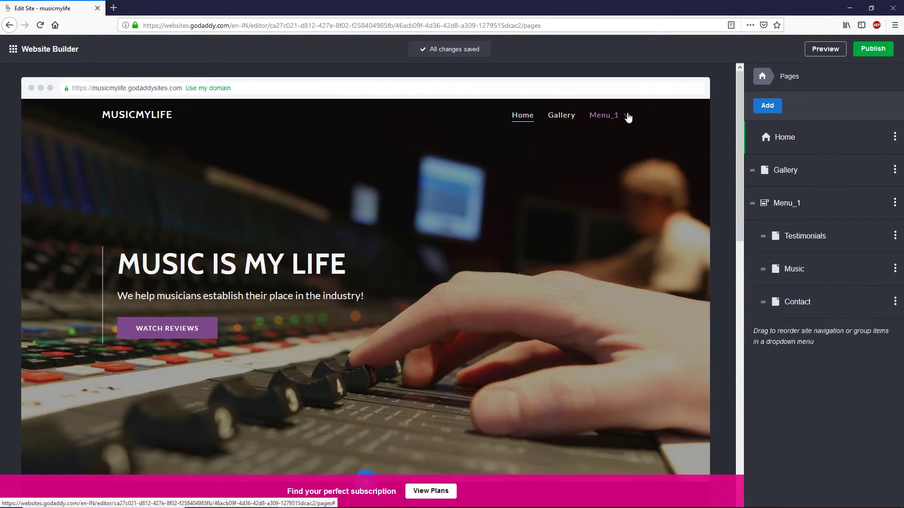
left_click(628, 117)
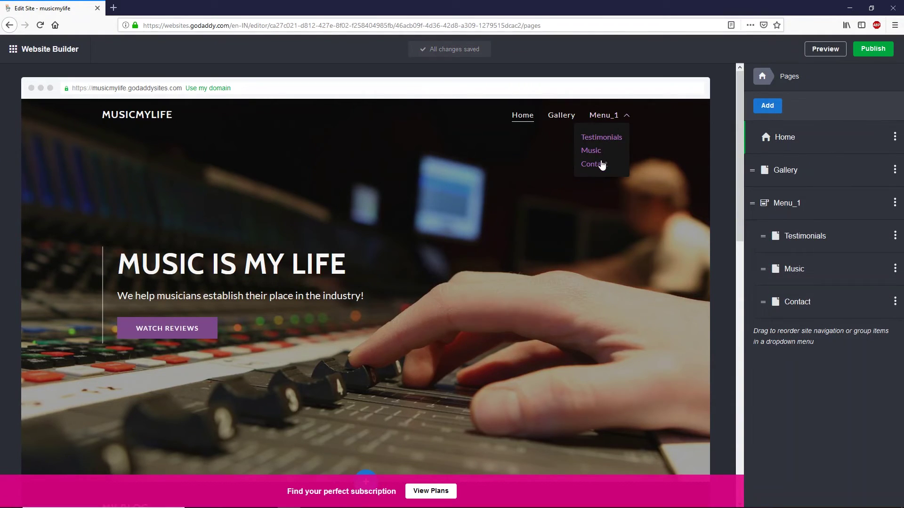
left_click(680, 112)
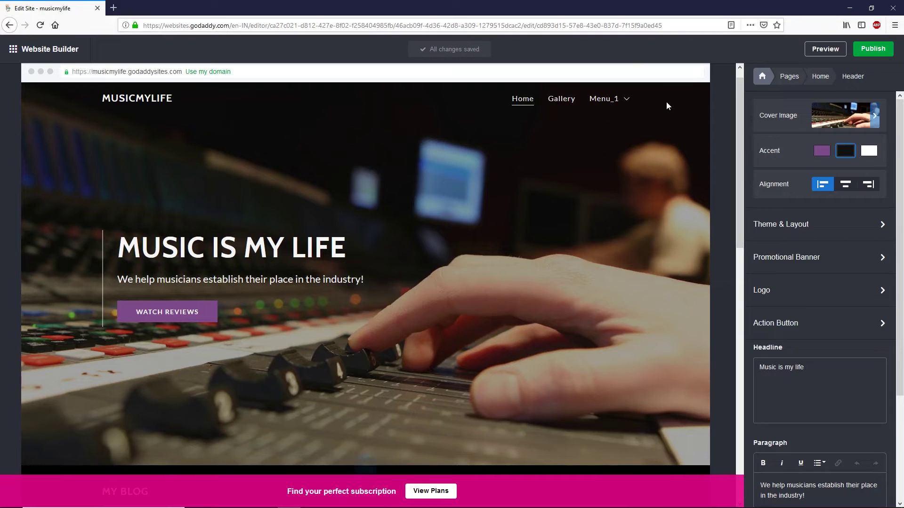
key("Escape")
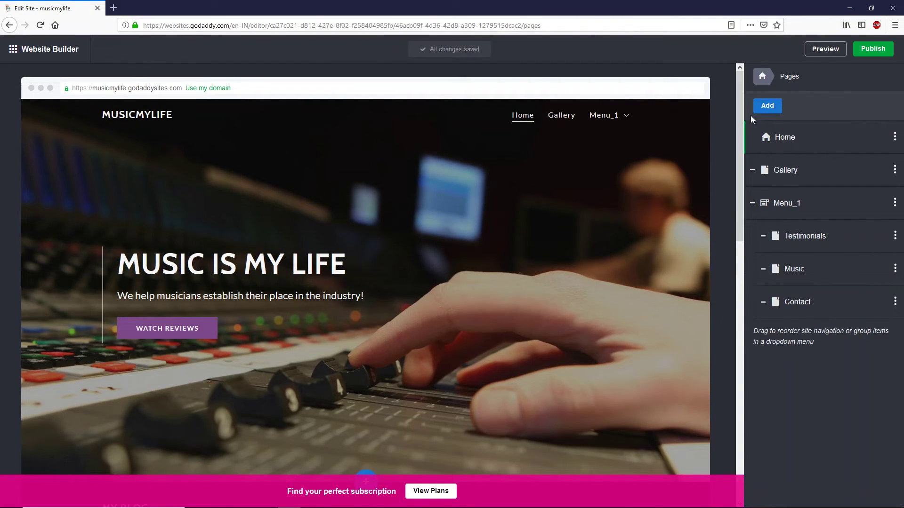
- Switch the site theme to Luxe and preview it on desktop and mobile
left_click(764, 83)
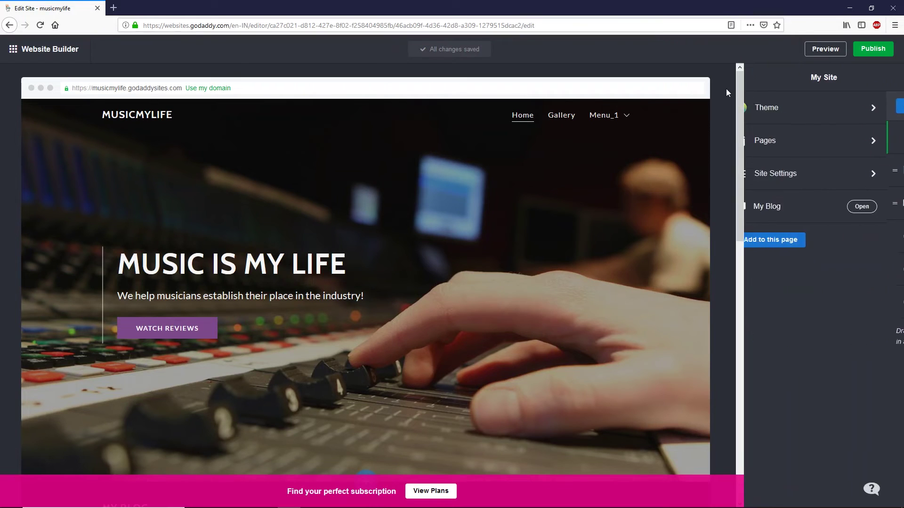
left_click(830, 115)
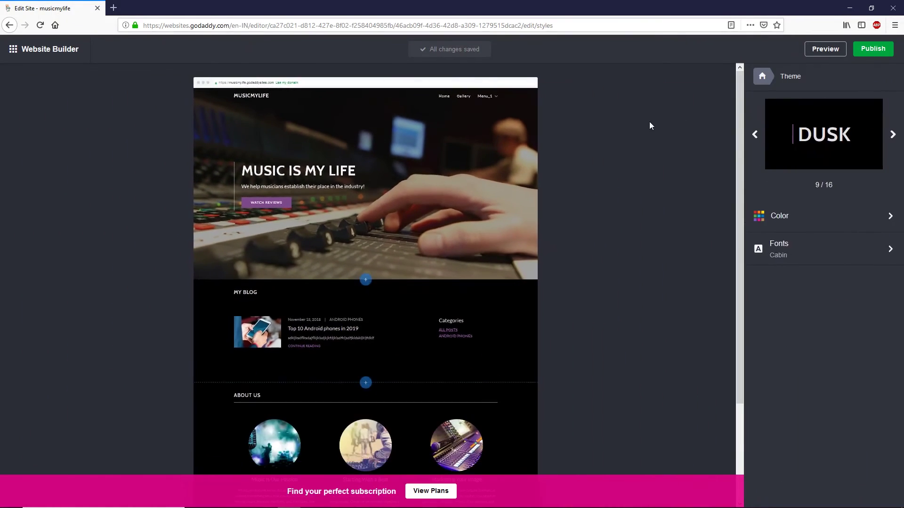
left_click(893, 136)
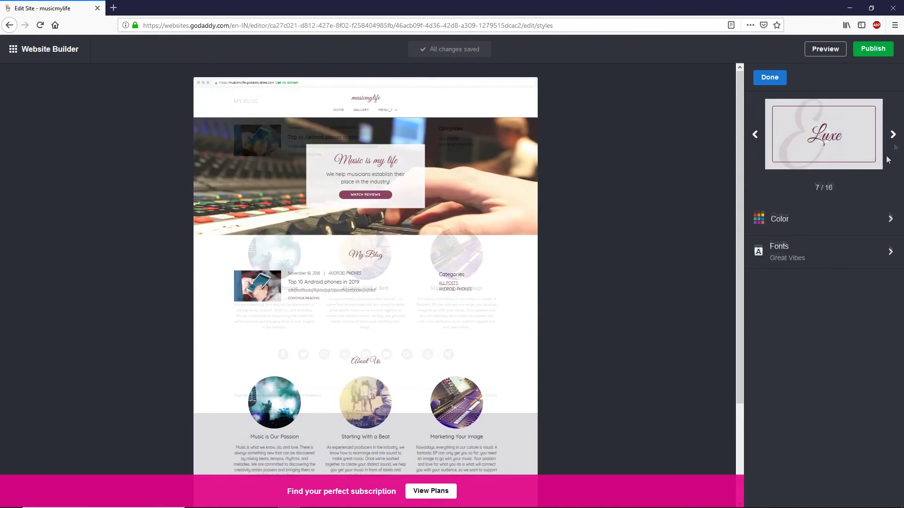
left_click(776, 81)
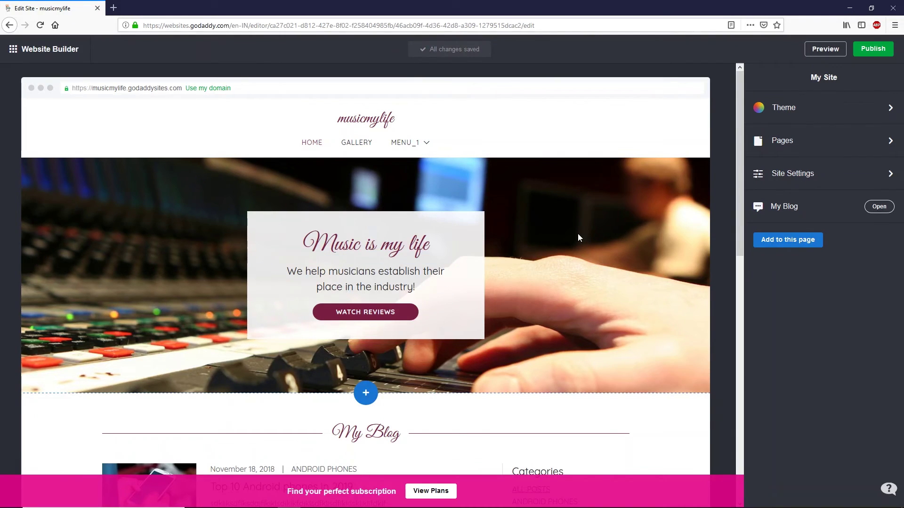
left_click(825, 49)
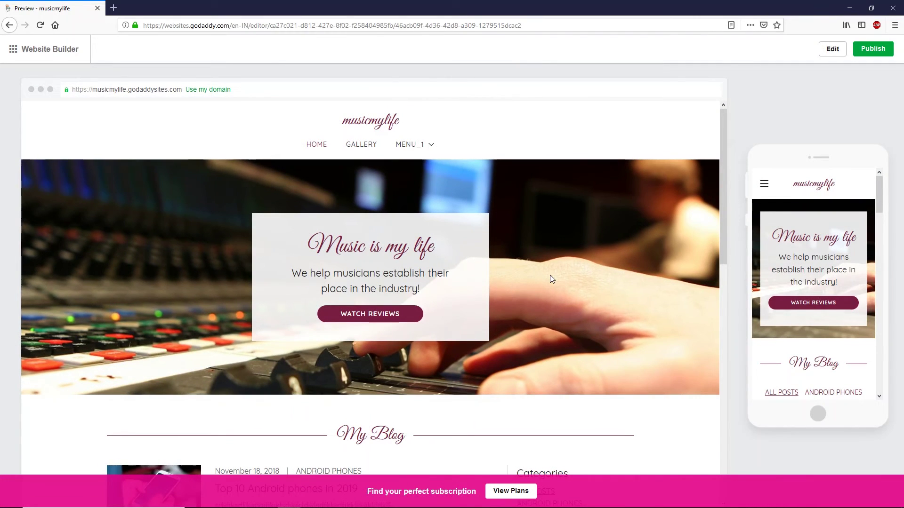
- Look over the preview, publish the musicmylife site live, and return to editing
scroll(550, 278, "down", 10)
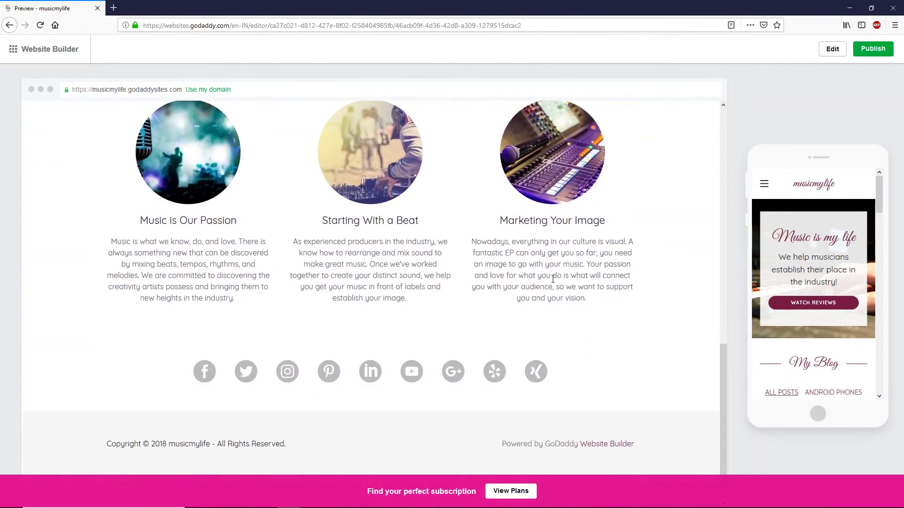
scroll(612, 282, "up", 10)
left_click_drag(879, 198, 490, 208)
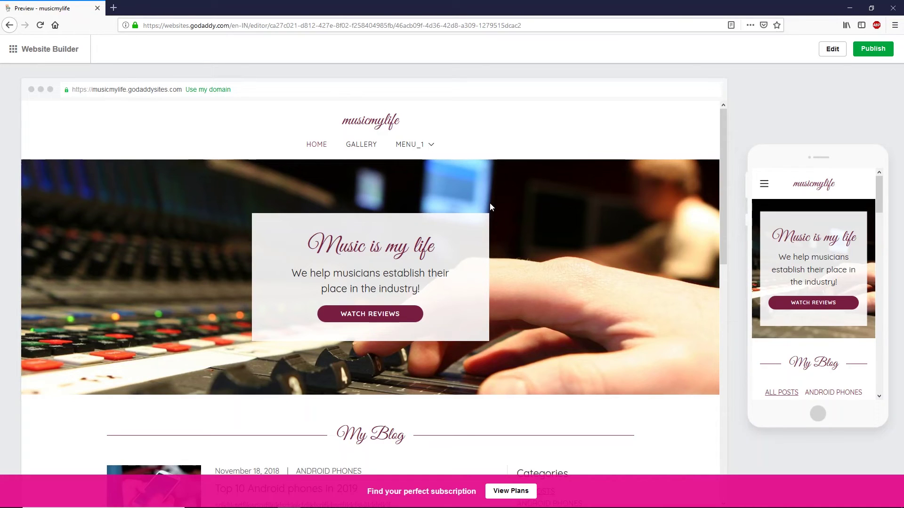
left_click(861, 52)
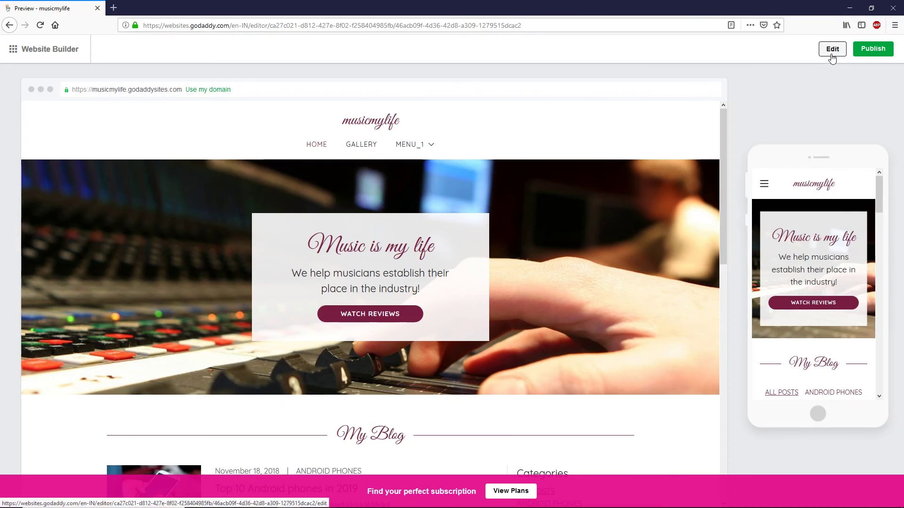
left_click(833, 49)
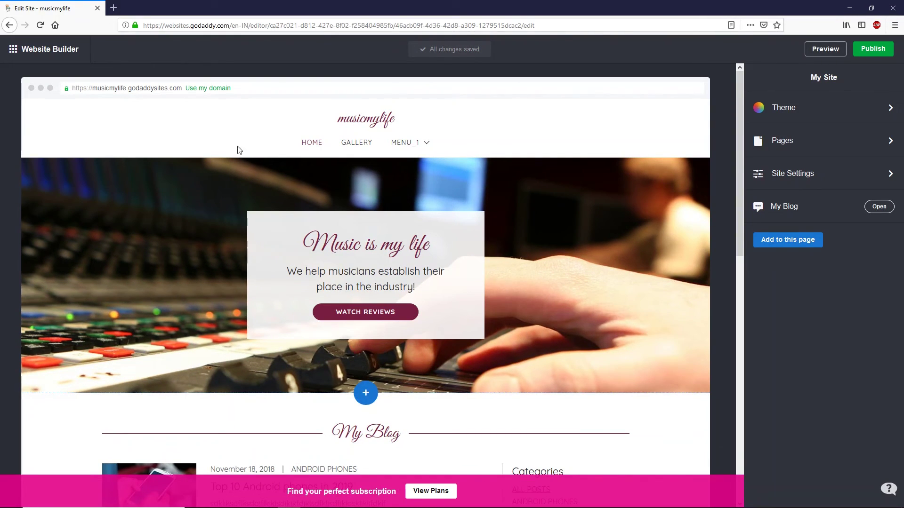
- Copy the site's web address from the preview bar
left_click_drag(115, 94, 73, 96)
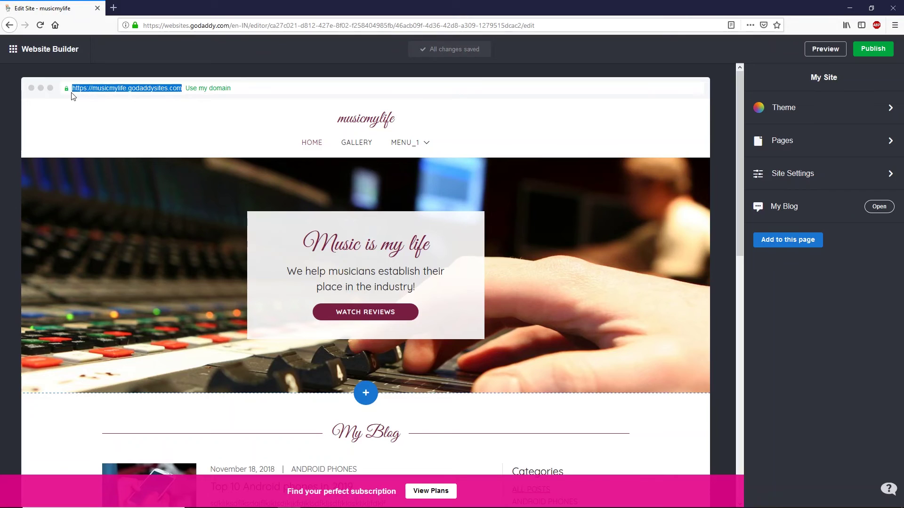
right_click(100, 88)
left_click(124, 166)
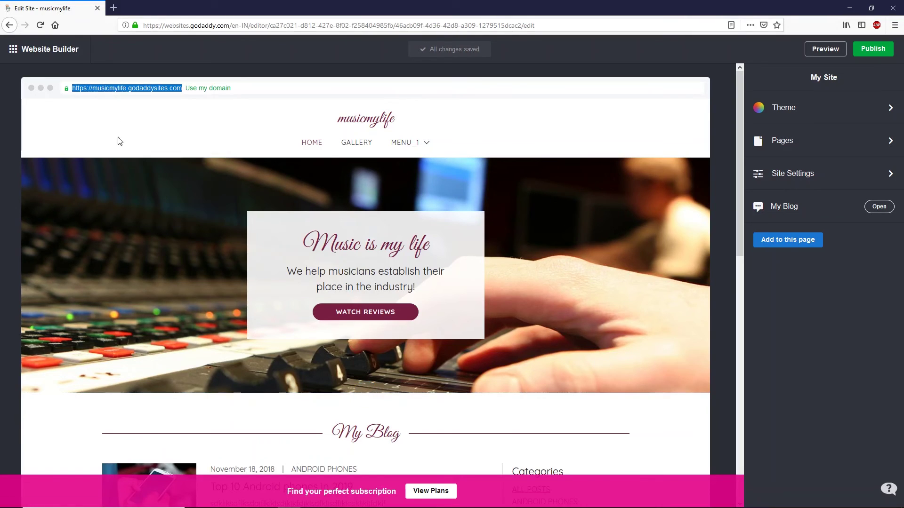
- Load the copied musicmylife address in a new Firefox tab
left_click(113, 8)
right_click(143, 24)
left_click(165, 73)
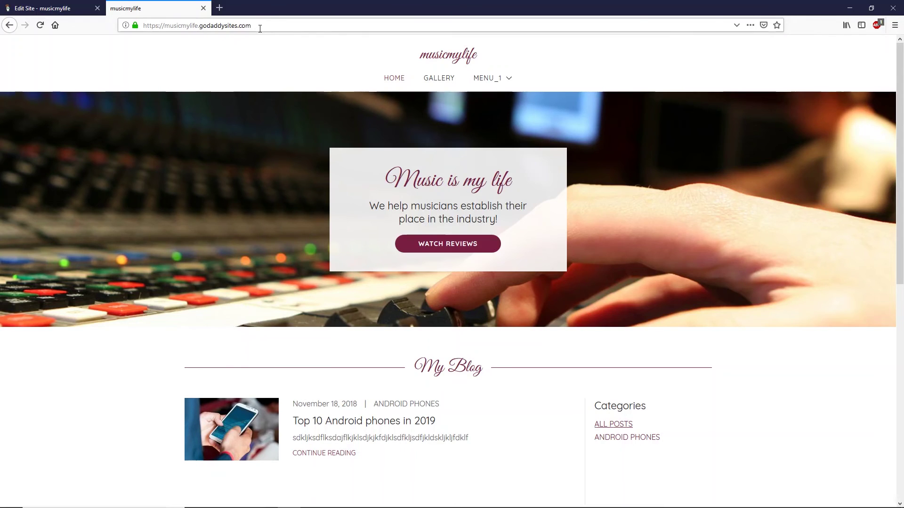
- Inspect the godaddysites.com domain in the address bar, then go back to the editor tab
left_click_drag(201, 25, 254, 31)
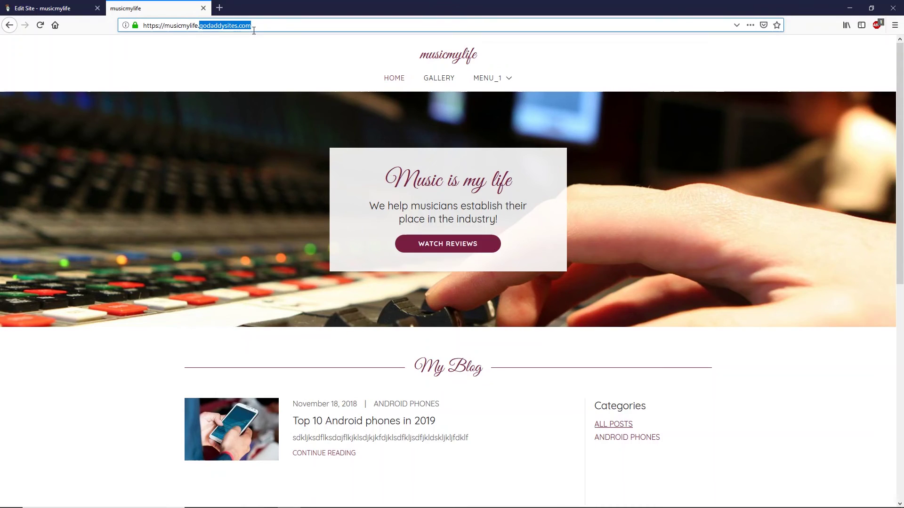
left_click(195, 25)
left_click_drag(200, 26, 247, 27)
left_click(221, 26)
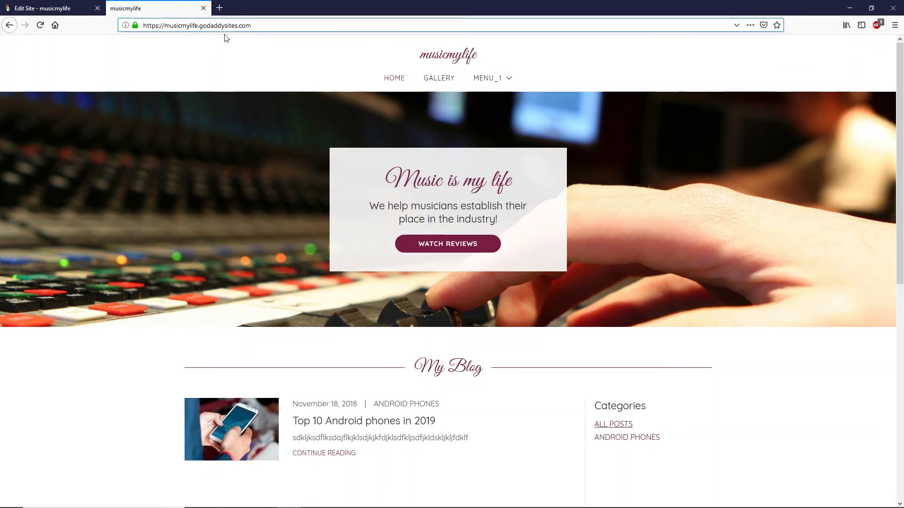
left_click(48, 5)
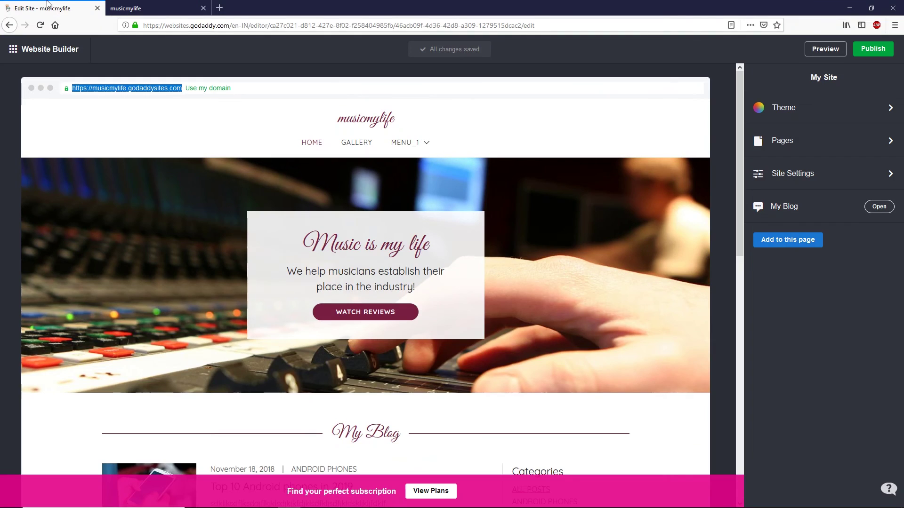
- View the custom domain suggestions for the site, then dismiss them
left_click(197, 109)
left_click(208, 72)
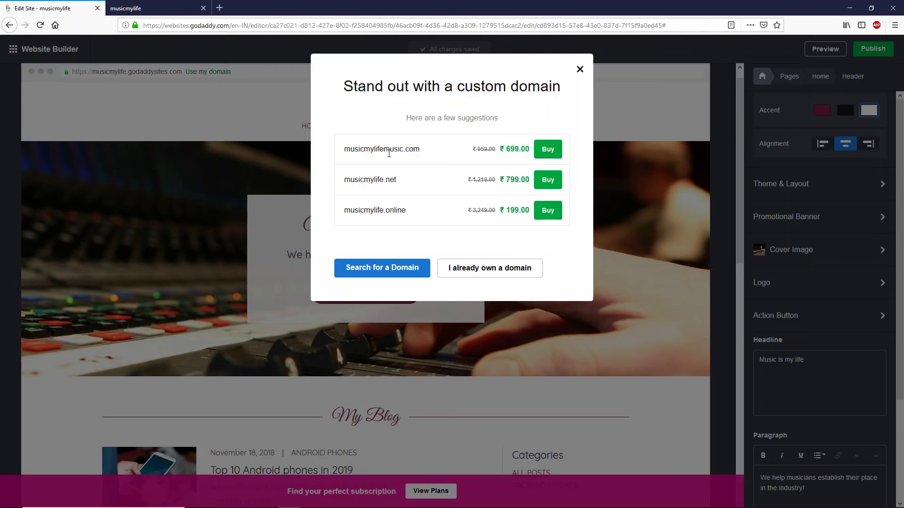
left_click(580, 69)
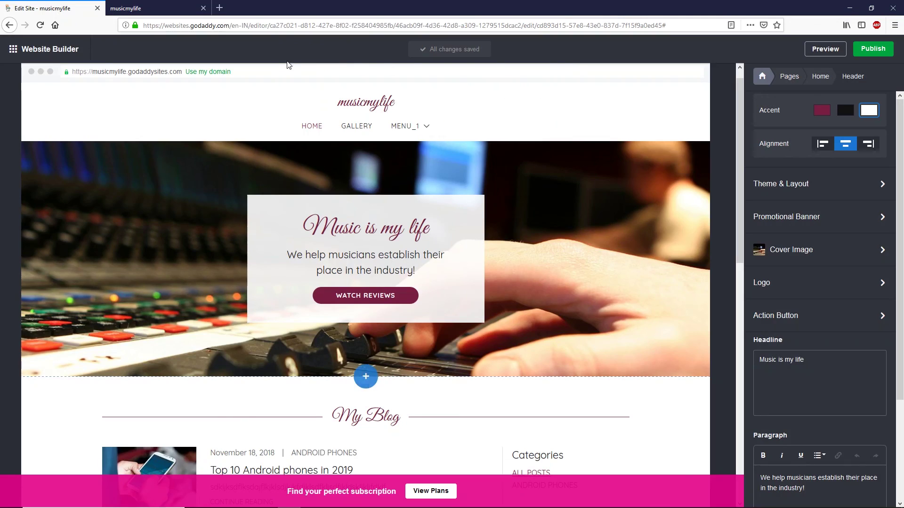
- Bring up the subscription plans from the bottom banner's View Plans
scroll(179, 101, "up", 1)
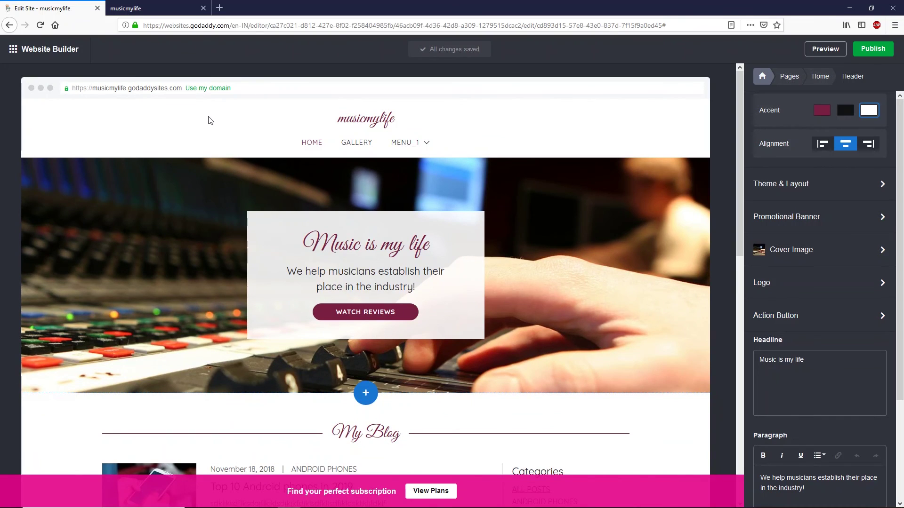
scroll(241, 239, "down", 6)
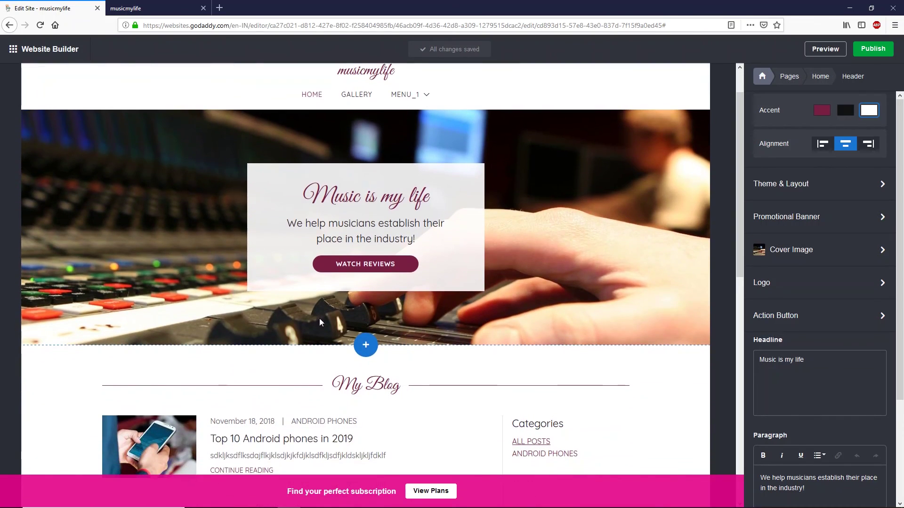
left_click(434, 494)
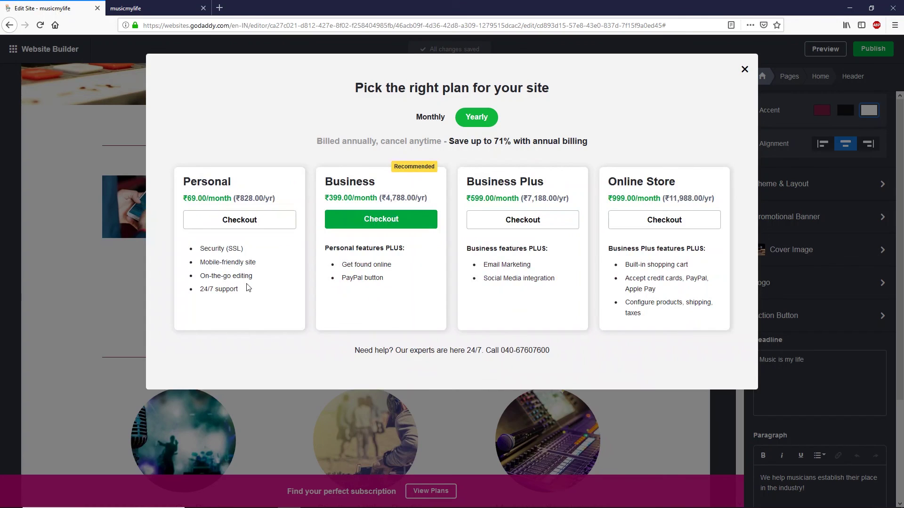